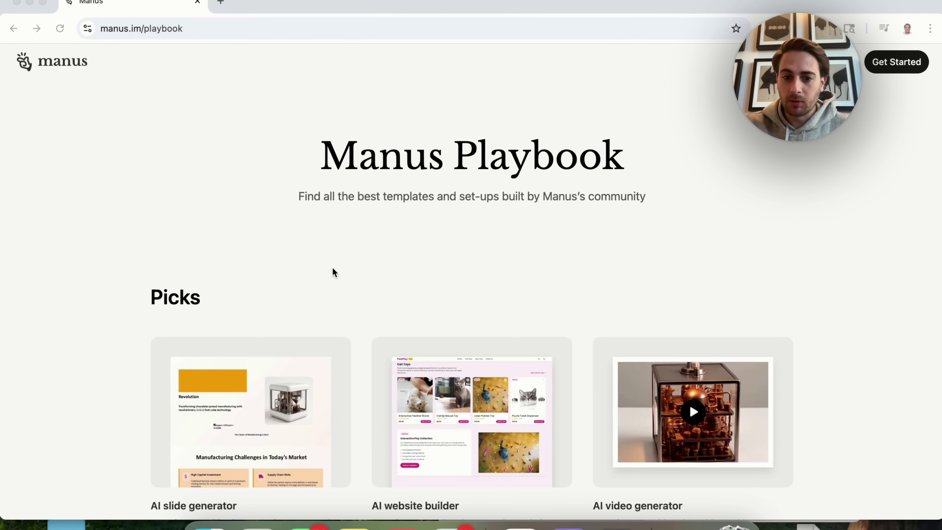
Scroll to the YouTube influencer finder playbook and open it in a new tab.
{"action": "scroll", "coordinate": [333, 268], "scroll_direction": "down", "scroll_amount": 4}
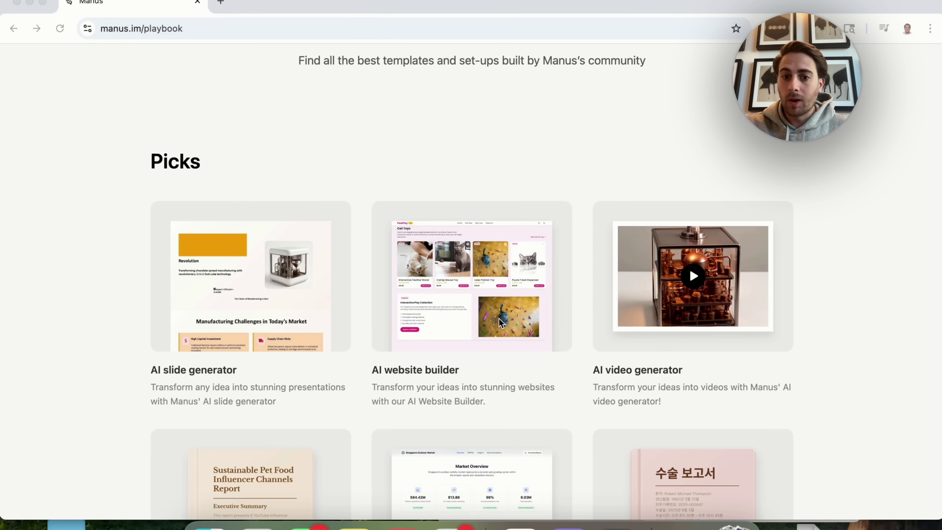
{"action": "scroll", "coordinate": [587, 311], "scroll_direction": "down", "scroll_amount": 7}
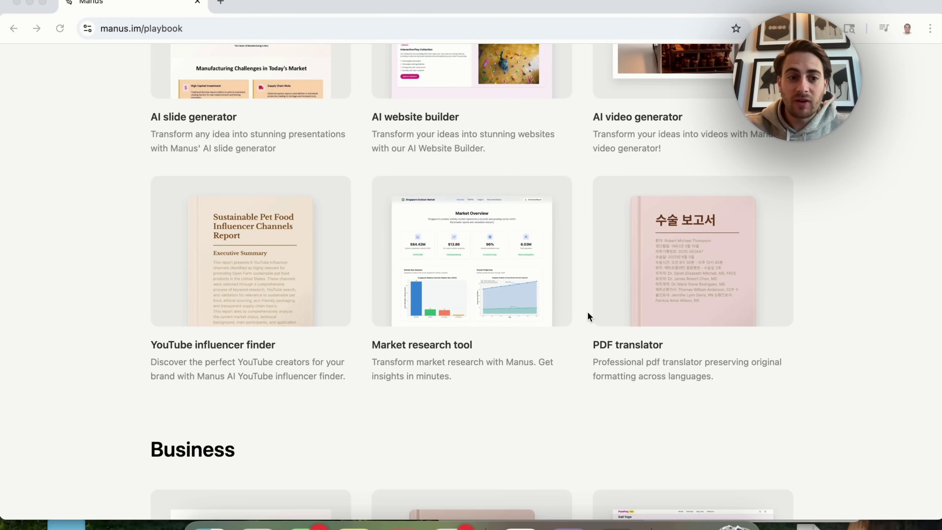
{"action": "left_click", "coordinate": [257, 268], "text": "super"}
{"action": "left_click", "coordinate": [276, 2]}
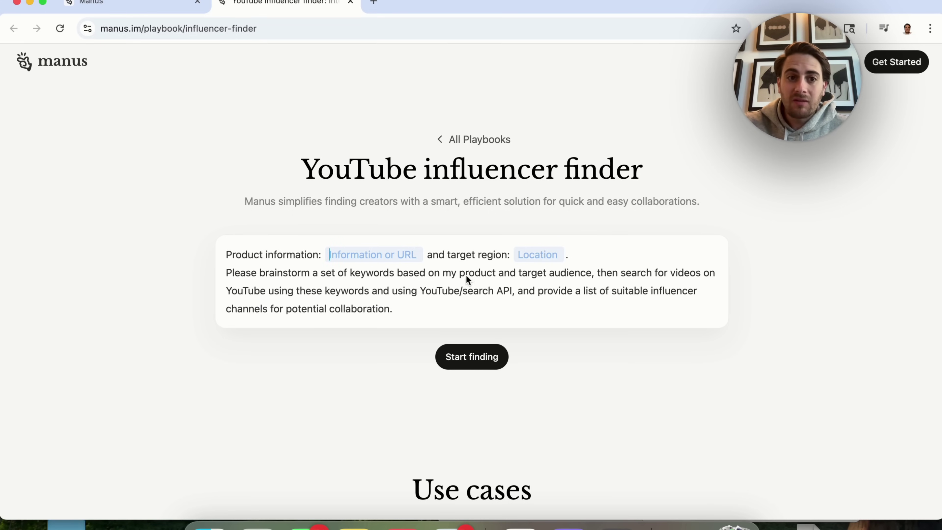
Load the bl101 Baseball Lifestyle 101 store website in a new browser tab.
{"action": "left_click", "coordinate": [373, 4]}
{"action": "type", "text": "bl"}
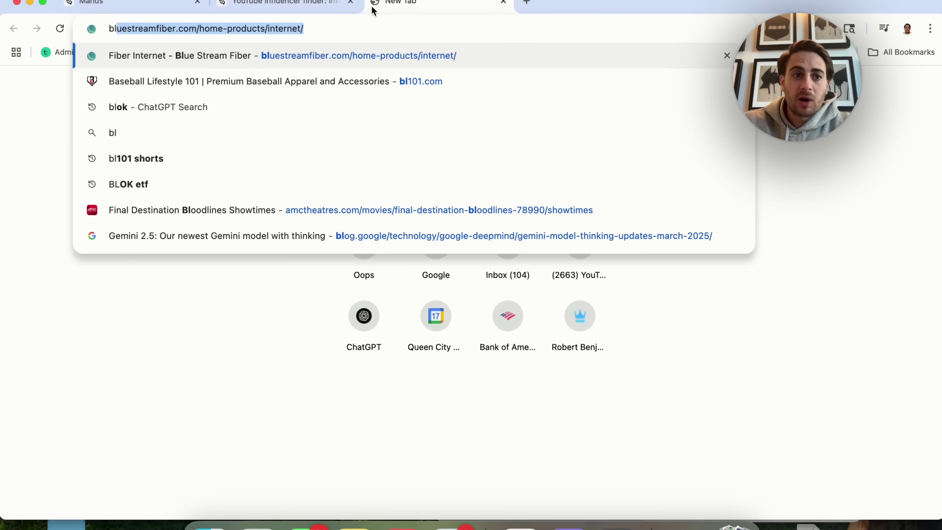
{"action": "type", "text": "101"}
{"action": "key", "text": "Return"}
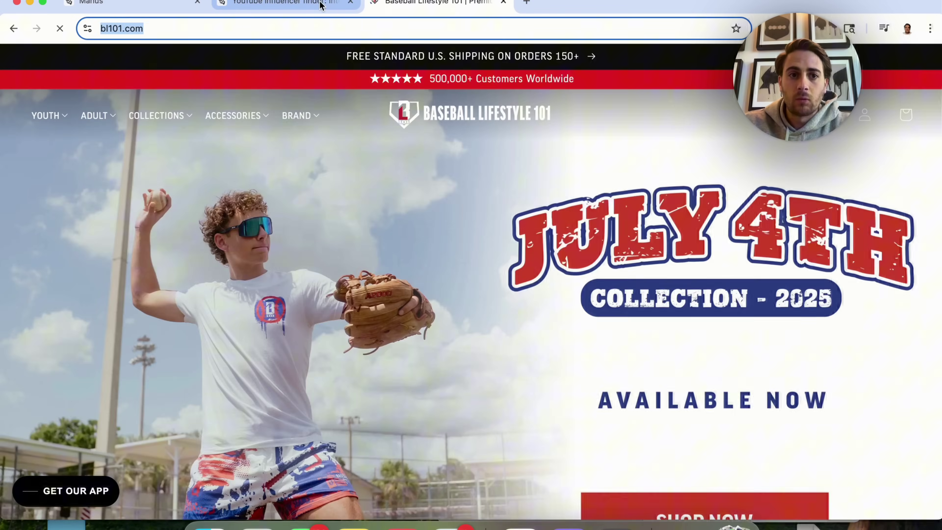
Start the influencer search with the store URL as product and United States as region.
{"action": "left_click", "coordinate": [319, 5]}
{"action": "type", "text": "https://www.bl101.com/"}
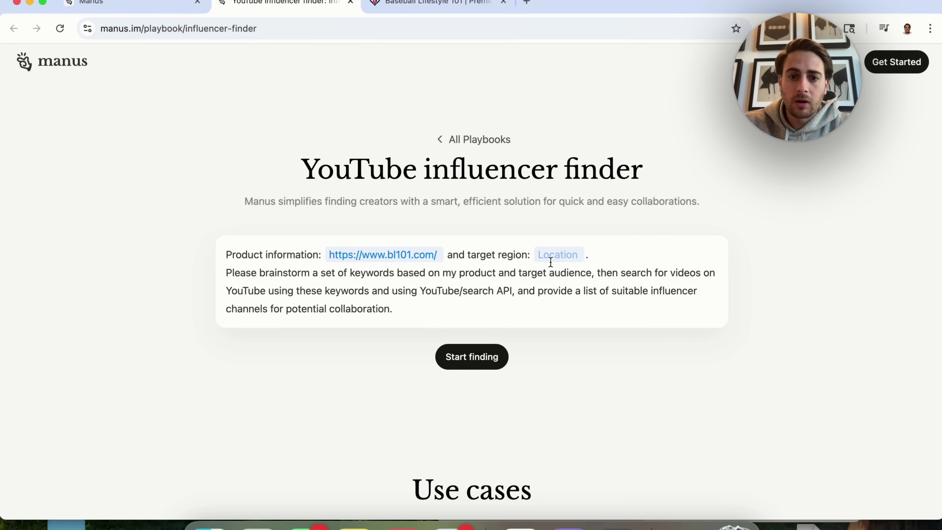
{"action": "type", "text": "United States"}
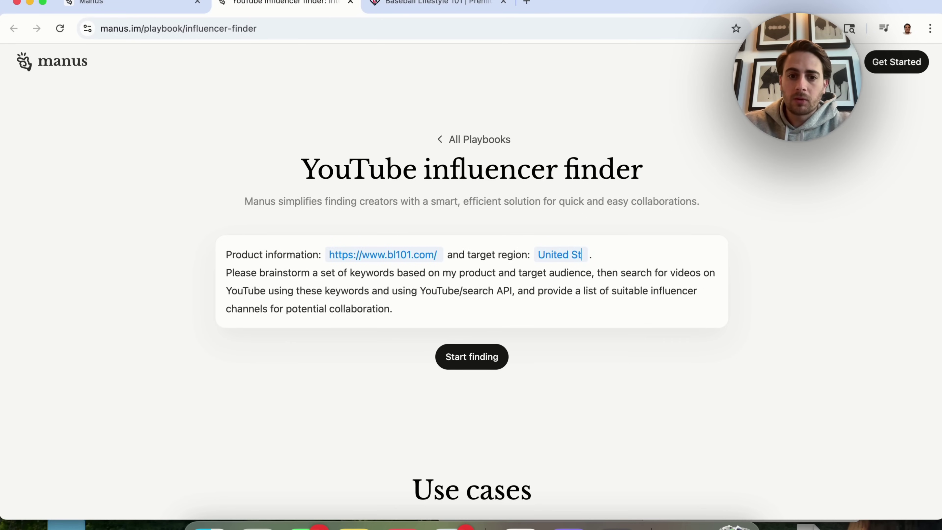
{"action": "left_click", "coordinate": [505, 354]}
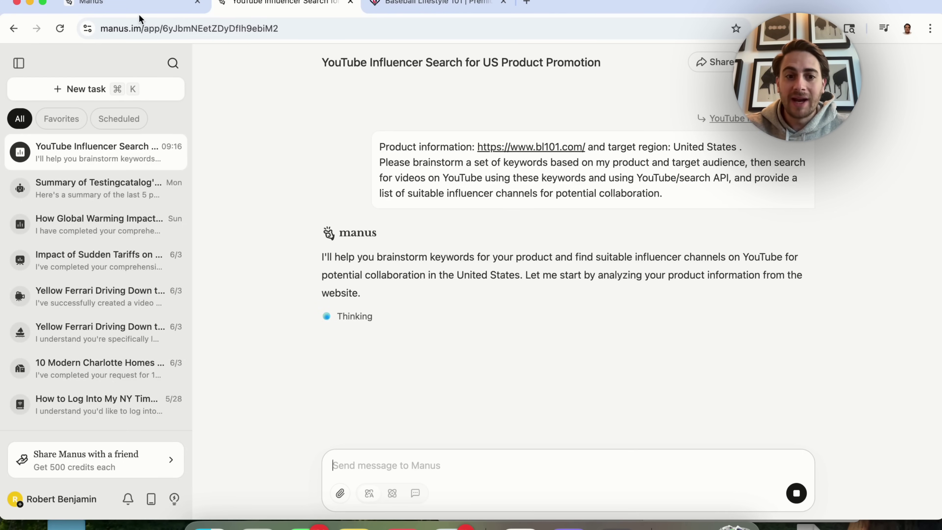
Back on the Playbook page, scroll to the Business section and open Chrome extension builder.
{"action": "left_click", "coordinate": [144, 9]}
{"action": "scroll", "coordinate": [337, 278], "scroll_direction": "down", "scroll_amount": 5}
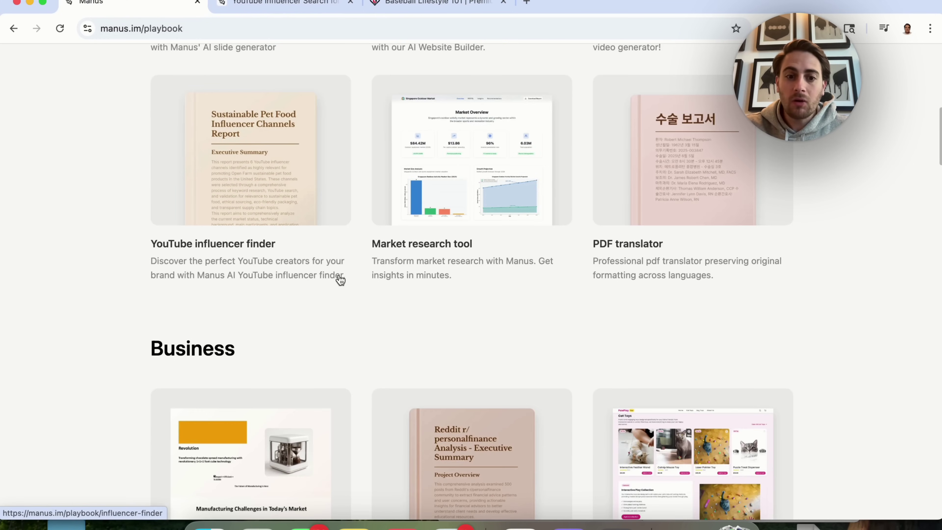
{"action": "scroll", "coordinate": [341, 280], "scroll_direction": "down", "scroll_amount": 5}
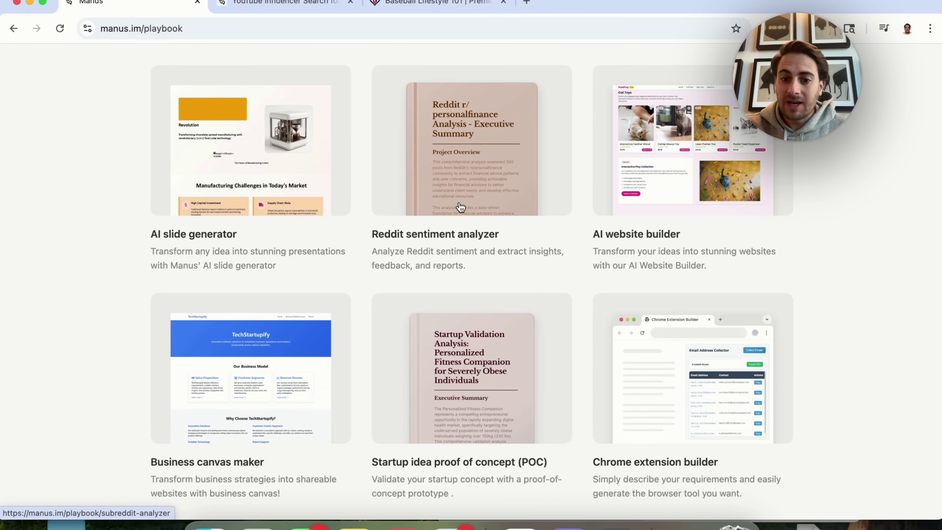
{"action": "scroll", "coordinate": [458, 205], "scroll_direction": "down", "scroll_amount": 2}
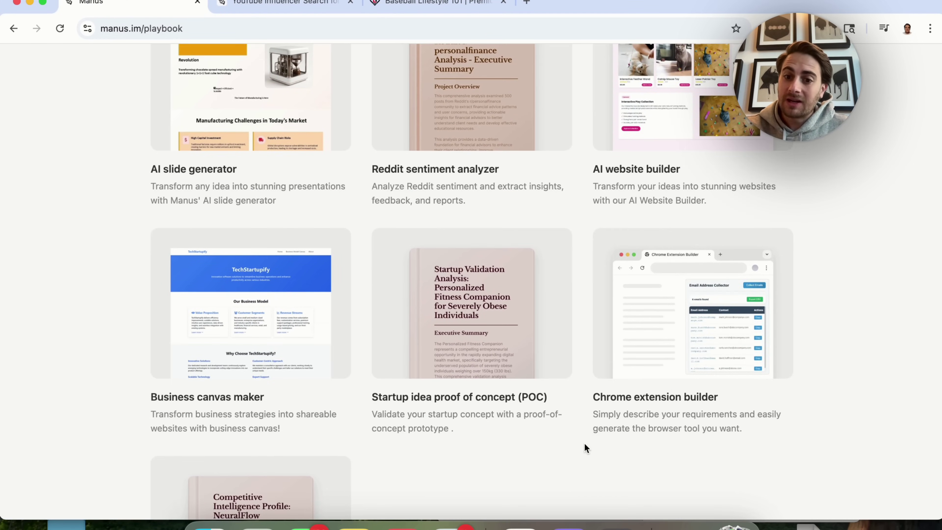
{"action": "scroll", "coordinate": [586, 448], "scroll_direction": "up", "scroll_amount": 1}
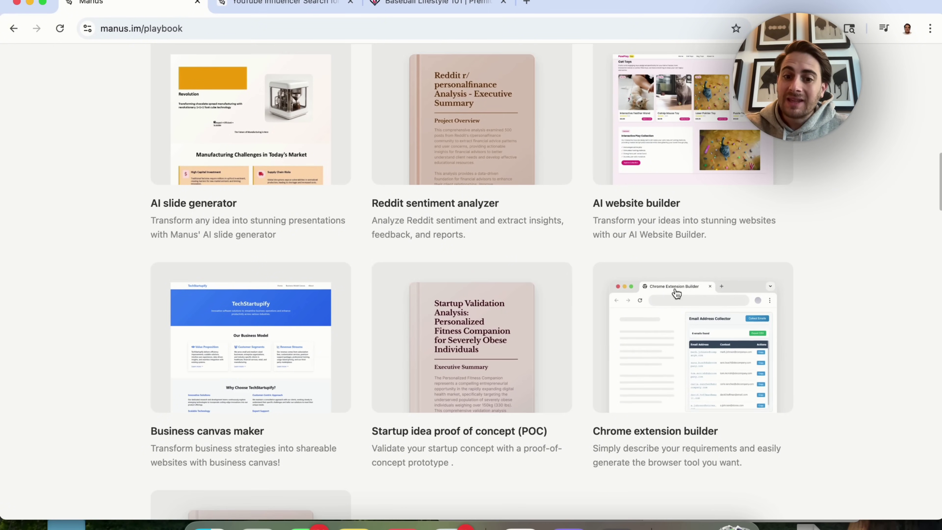
{"action": "left_click", "coordinate": [652, 389]}
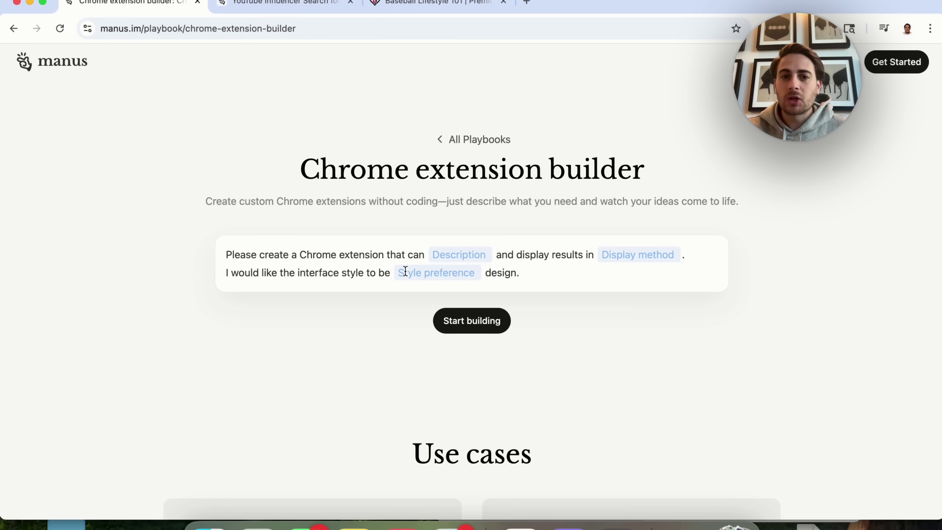
Scroll through the Chrome extension builder prompt template and its description, display and style blanks.
{"action": "scroll", "coordinate": [405, 272], "scroll_direction": "down", "scroll_amount": 10}
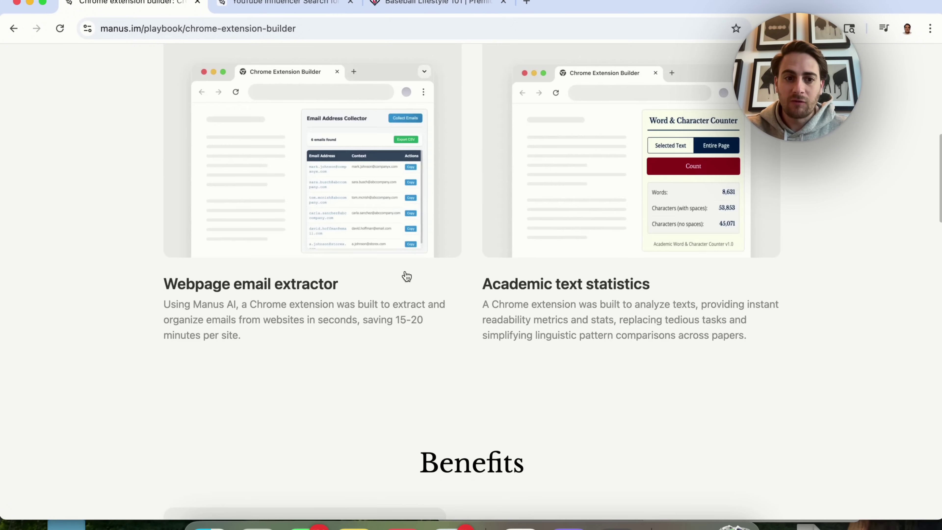
{"action": "scroll", "coordinate": [406, 274], "scroll_direction": "up", "scroll_amount": 3}
{"action": "scroll", "coordinate": [406, 275], "scroll_direction": "down", "scroll_amount": 5}
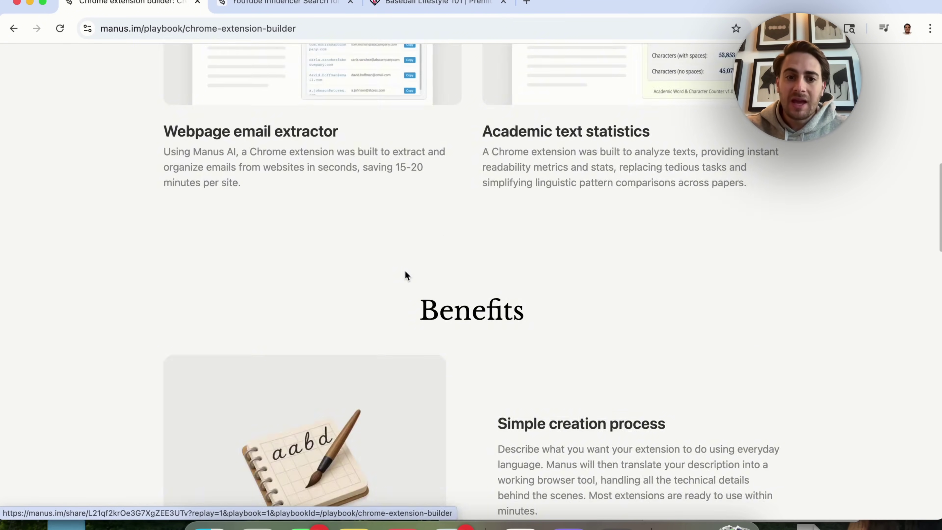
{"action": "scroll", "coordinate": [426, 200], "scroll_direction": "down", "scroll_amount": 7}
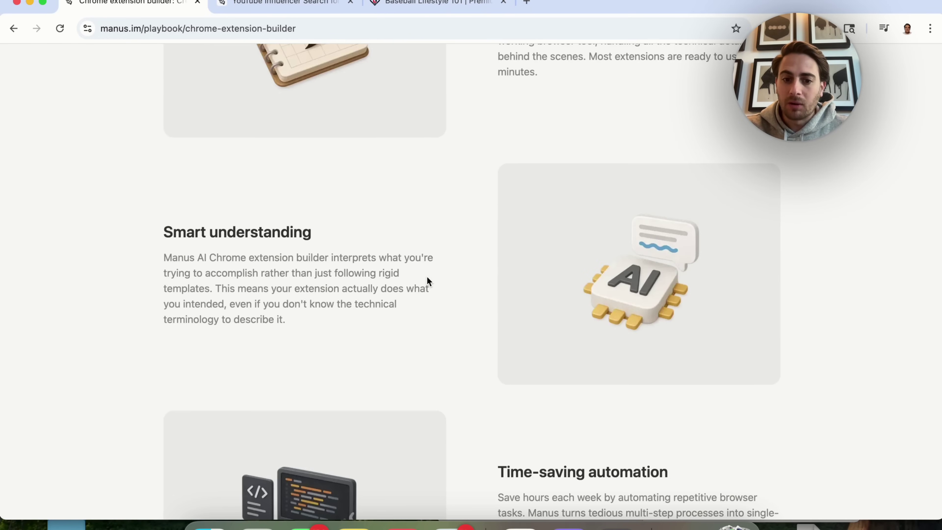
{"action": "scroll", "coordinate": [428, 276], "scroll_direction": "down", "scroll_amount": 9}
{"action": "scroll", "coordinate": [427, 276], "scroll_direction": "down", "scroll_amount": 4}
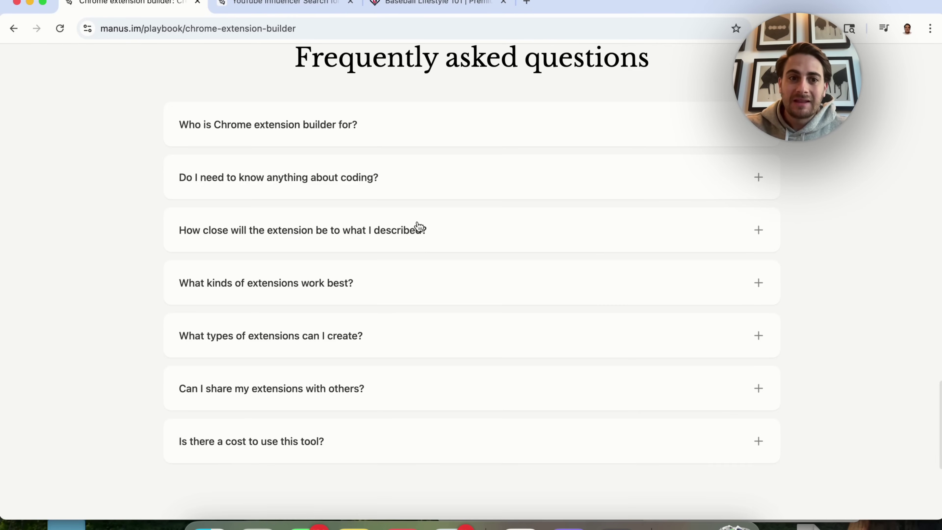
{"action": "scroll", "coordinate": [390, 256], "scroll_direction": "down", "scroll_amount": 5}
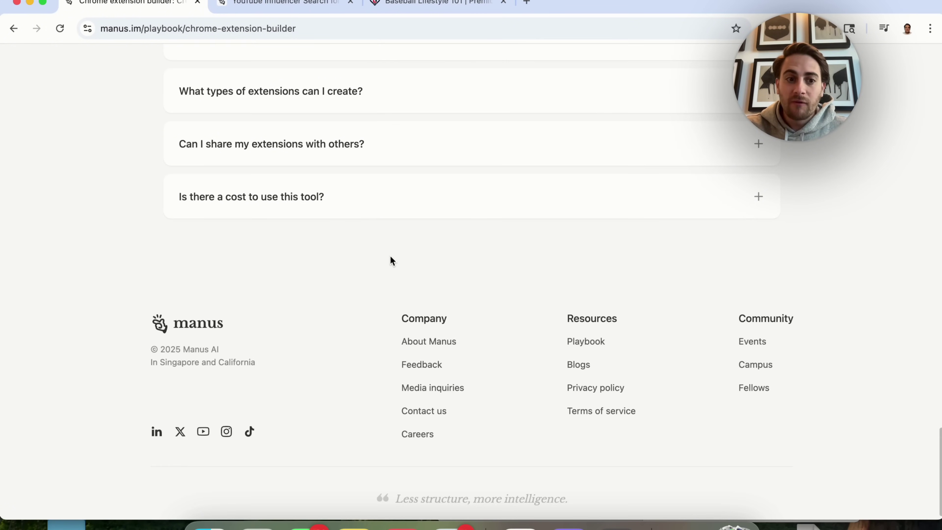
{"action": "scroll", "coordinate": [390, 256], "scroll_direction": "up", "scroll_amount": 20}
{"action": "scroll", "coordinate": [390, 259], "scroll_direction": "up", "scroll_amount": 3}
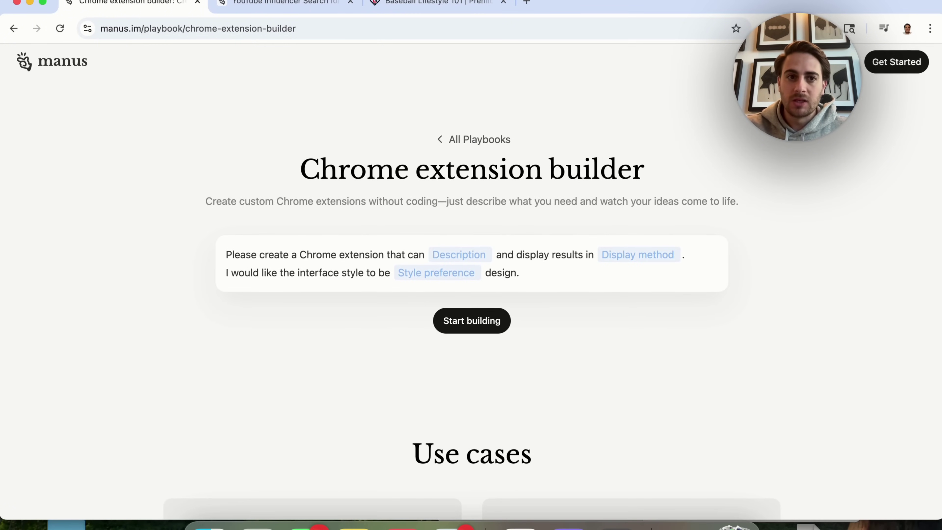
{"action": "key", "text": "ctrl+Tab"}
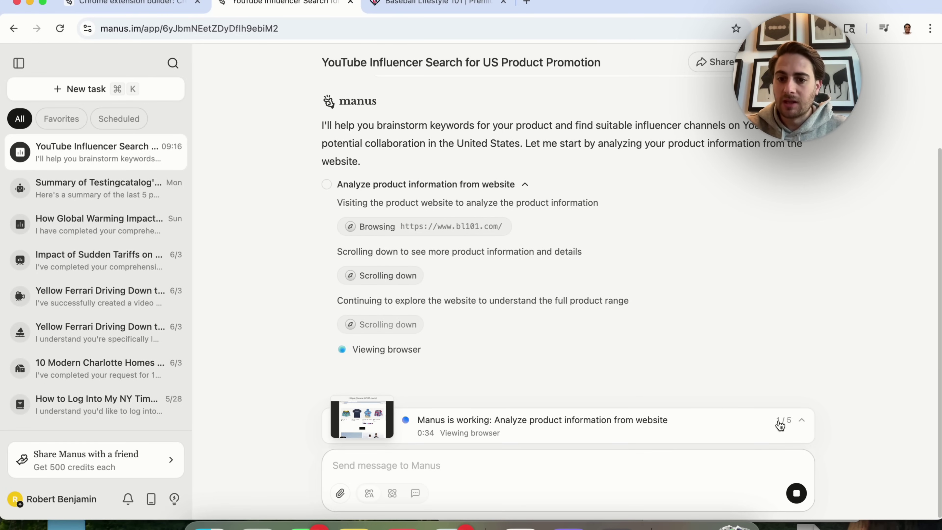
{"action": "key", "text": "ctrl+shift+Tab"}
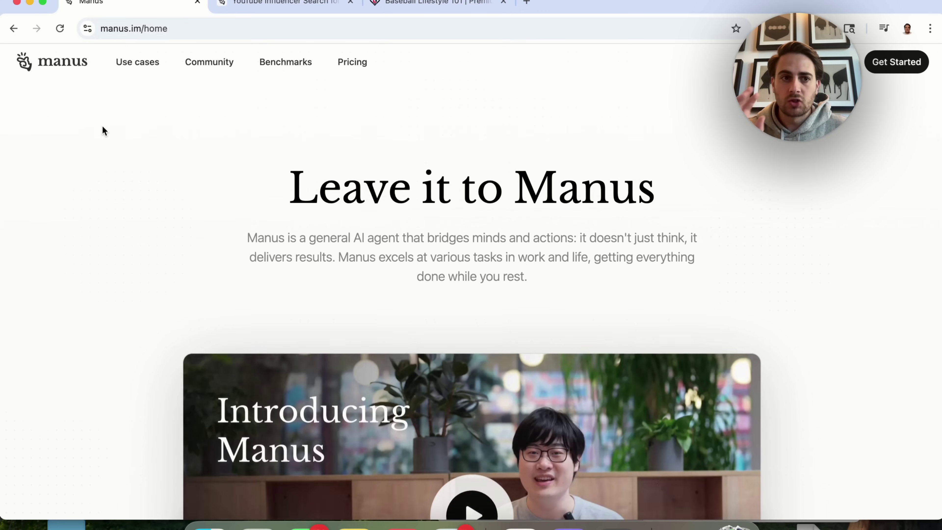
{"action": "left_click", "coordinate": [218, 29]}
{"action": "left_click", "coordinate": [217, 30]}
{"action": "key", "text": "BackSpace"}
{"action": "key", "text": "BackSpace"}
{"action": "key", "text": "BackSpace"}
{"action": "key", "text": "BackSpace"}
{"action": "key", "text": "Return"}
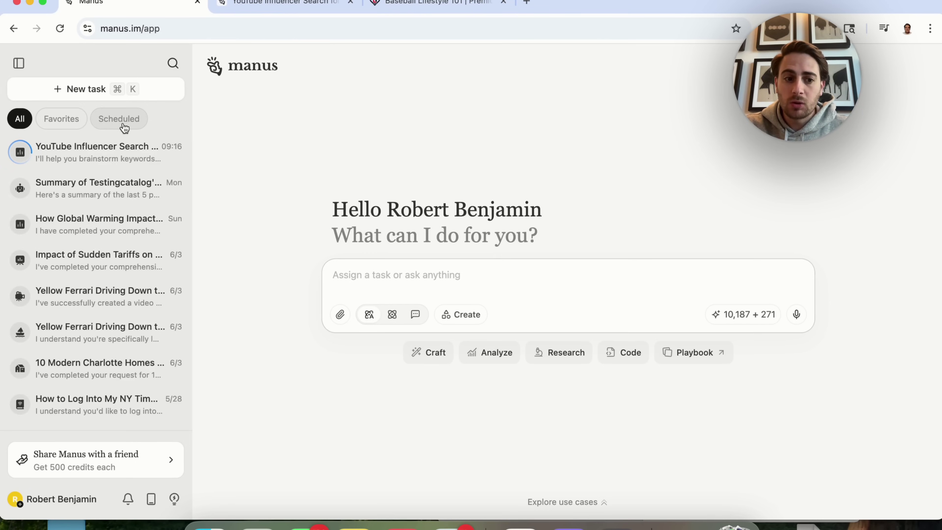
Filter to scheduled tasks and start a new one, reviewing repeat, date and 9:30 AM time options.
{"action": "left_click", "coordinate": [131, 118]}
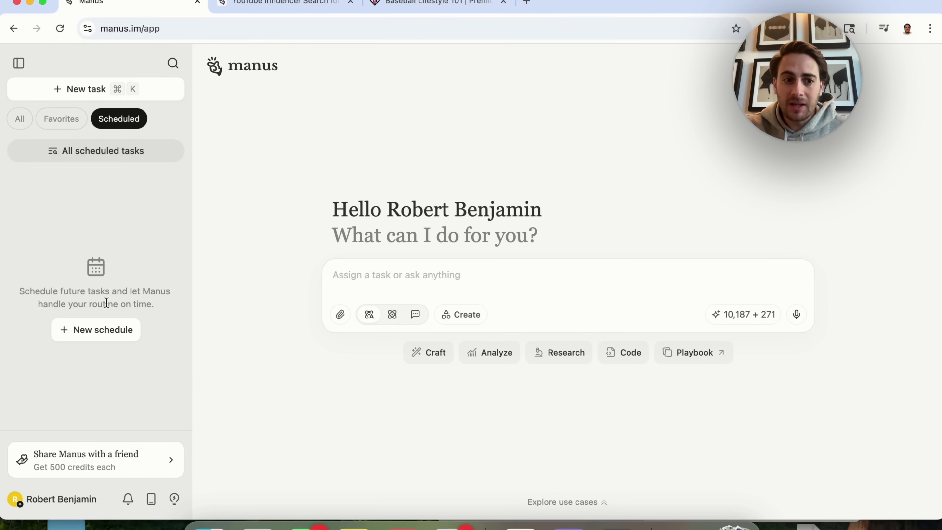
{"action": "left_click", "coordinate": [100, 330]}
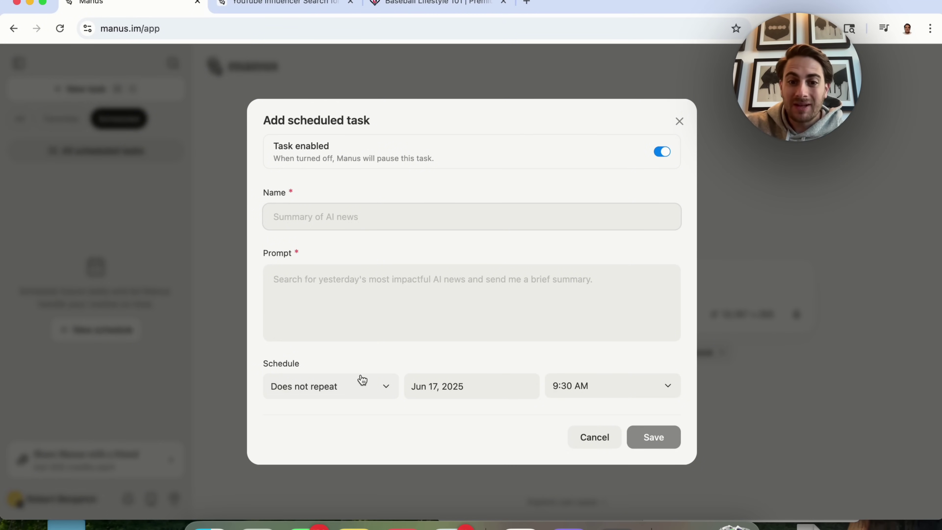
{"action": "left_click", "coordinate": [326, 393]}
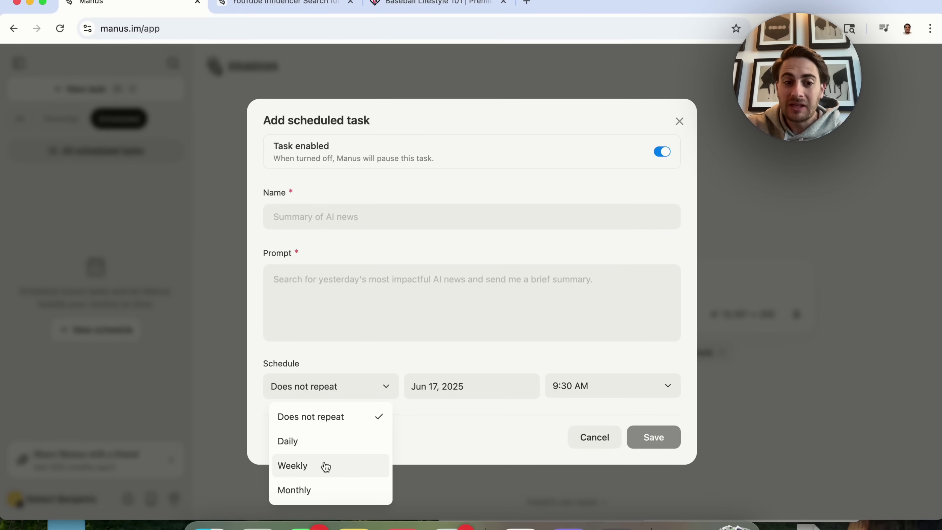
{"action": "left_click", "coordinate": [470, 386]}
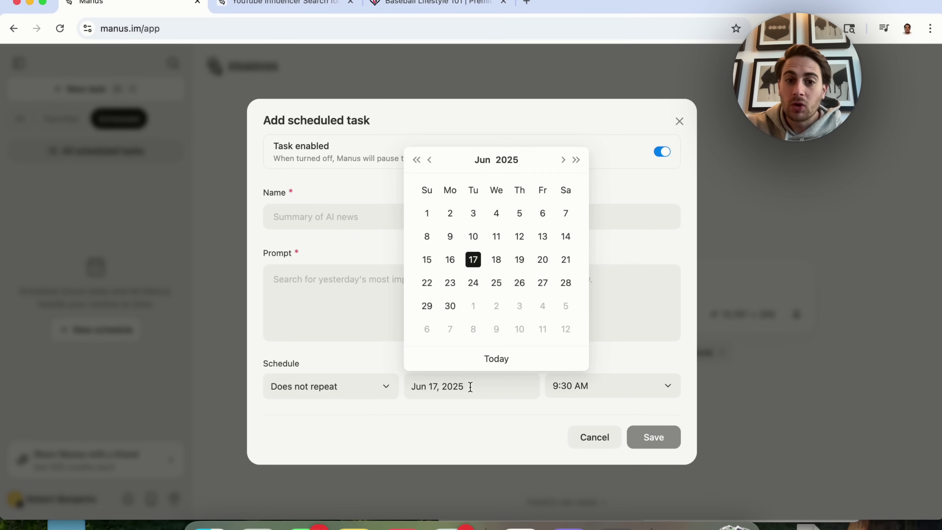
{"action": "left_click", "coordinate": [598, 385]}
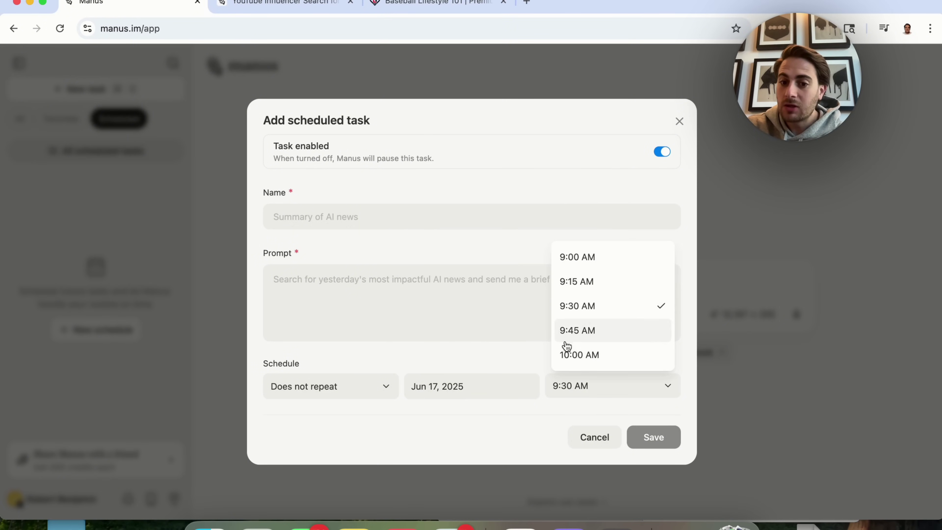
{"action": "left_click", "coordinate": [483, 446]}
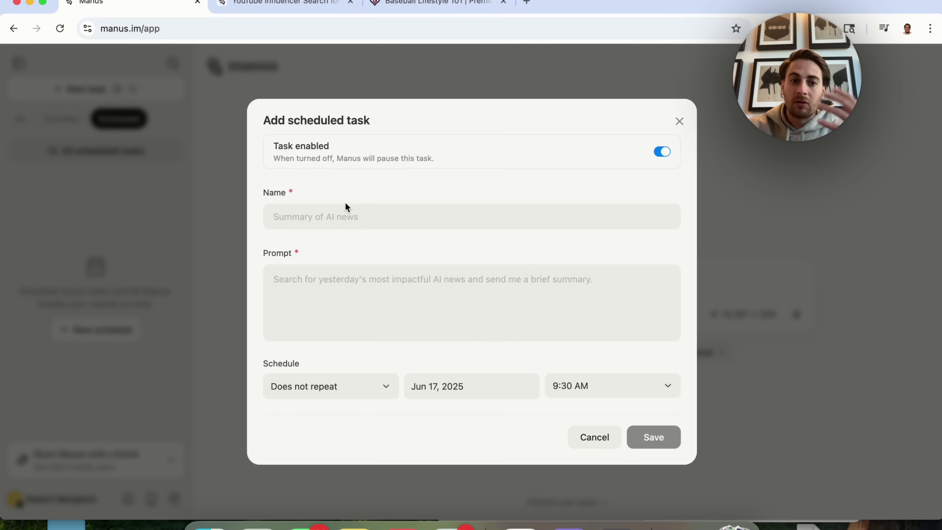
Visit the Name, Prompt and repeat fields, then cancel the scheduled task form unsaved.
{"action": "left_click", "coordinate": [341, 218]}
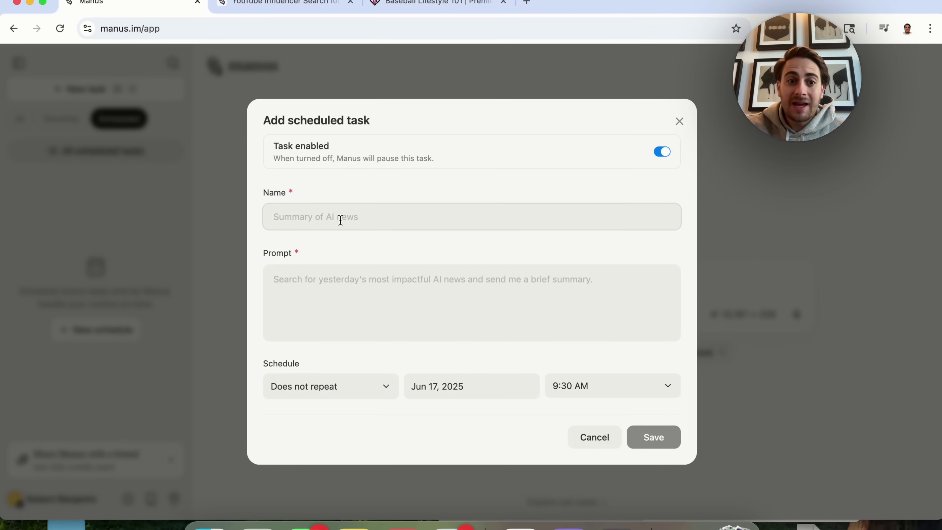
{"action": "left_click", "coordinate": [336, 273]}
{"action": "left_click", "coordinate": [310, 389]}
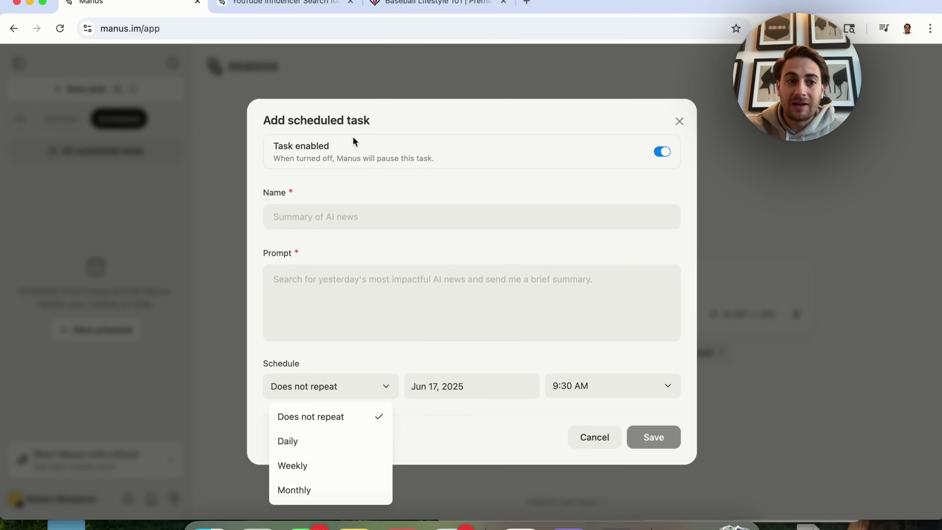
{"action": "left_click", "coordinate": [171, 198]}
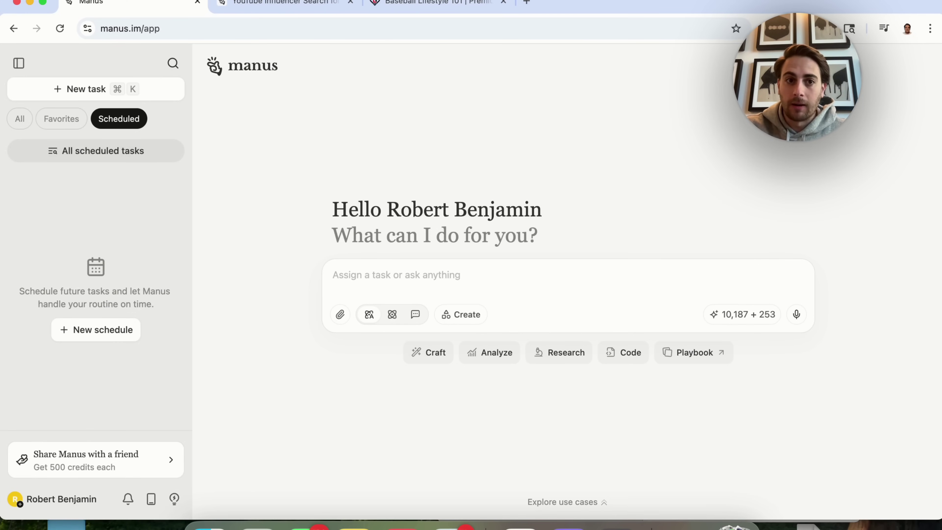
Switch to the influencer search task and zoom its strategy report to 80%.
{"action": "left_click", "coordinate": [285, 3]}
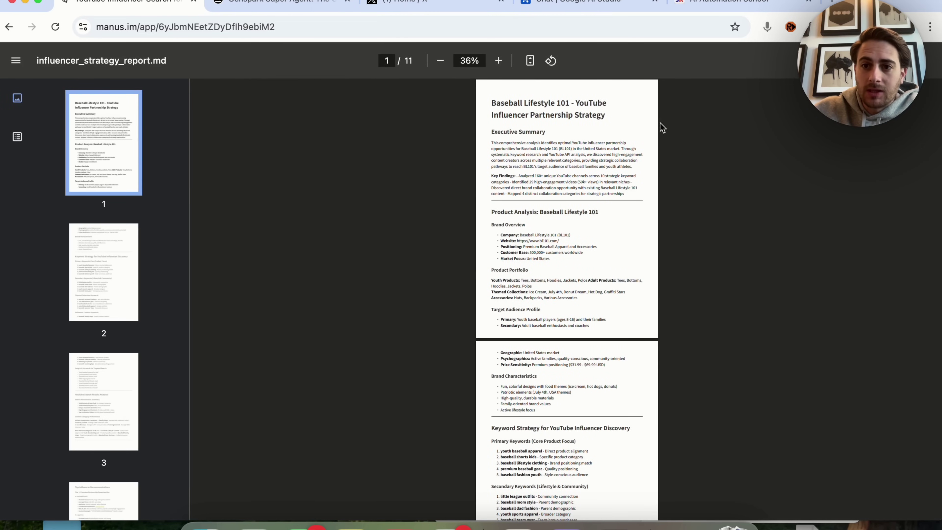
{"action": "left_click", "coordinate": [498, 61]}
{"action": "left_click", "coordinate": [497, 60]}
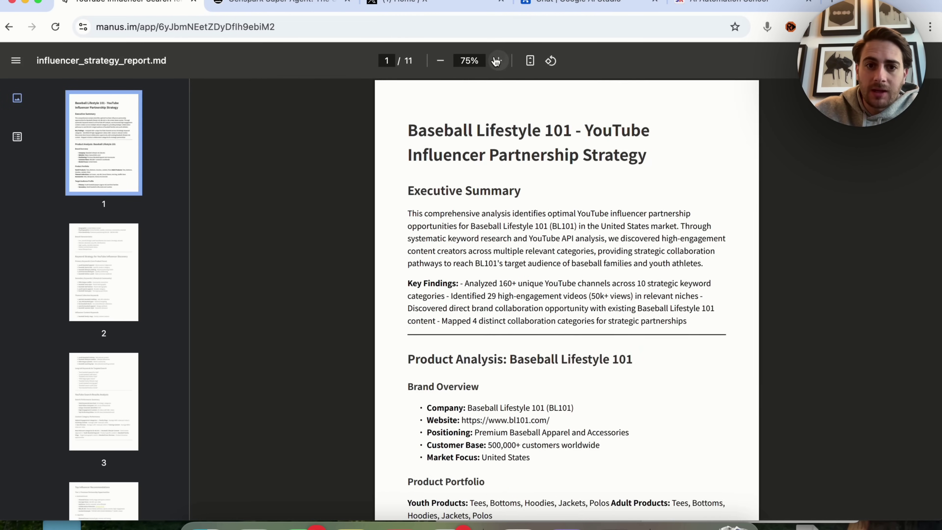
{"action": "left_click", "coordinate": [497, 61]}
Scroll through all 11 pages of influencer_strategy_report.md and back toward the top.
{"action": "scroll", "coordinate": [486, 396], "scroll_direction": "down", "scroll_amount": 2}
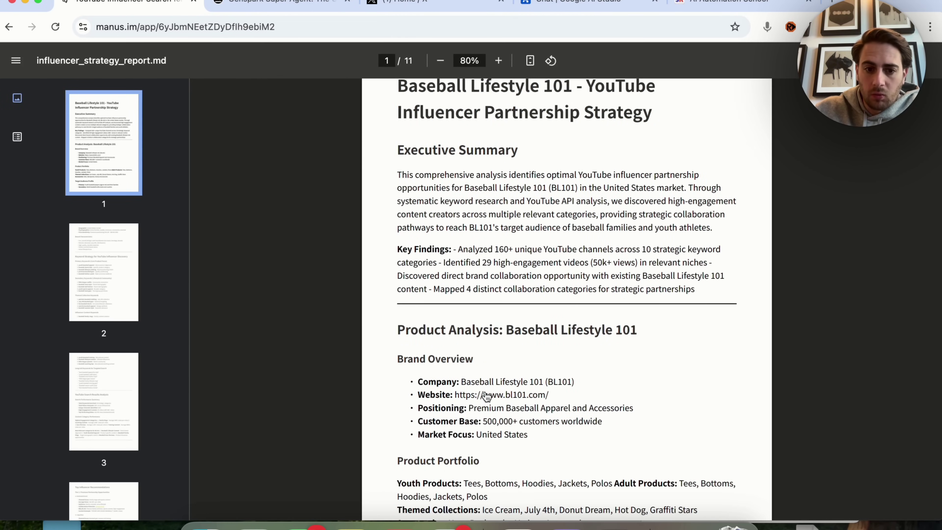
{"action": "scroll", "coordinate": [486, 396], "scroll_direction": "down", "scroll_amount": 5}
{"action": "scroll", "coordinate": [486, 395], "scroll_direction": "down", "scroll_amount": 10}
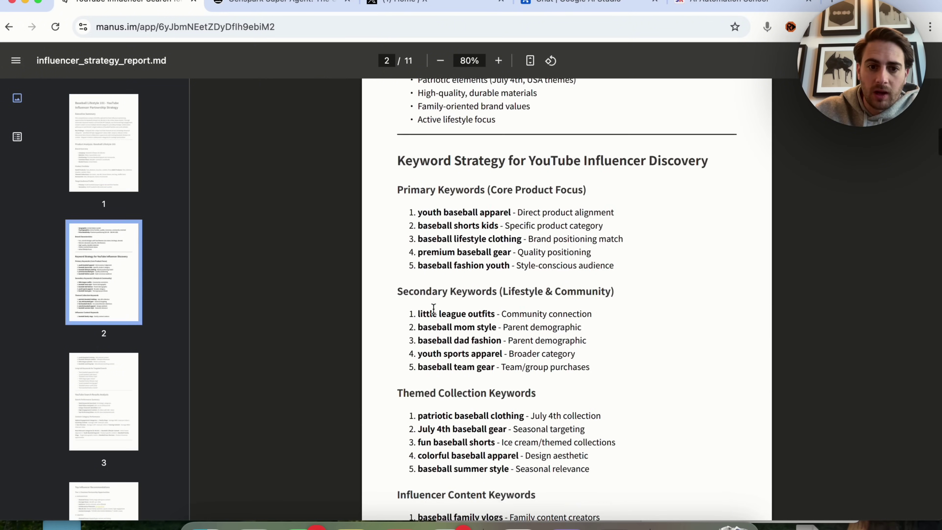
{"action": "scroll", "coordinate": [433, 308], "scroll_direction": "up", "scroll_amount": 5}
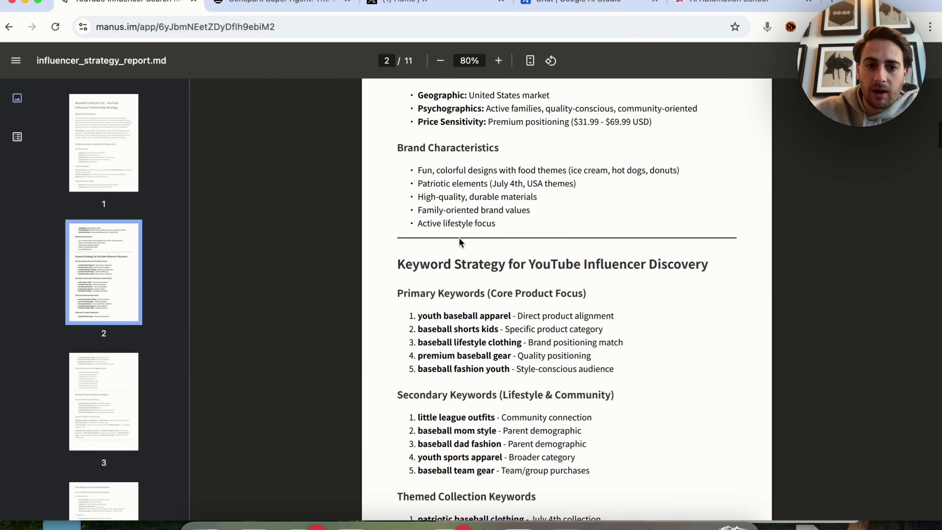
{"action": "scroll", "coordinate": [460, 242], "scroll_direction": "down", "scroll_amount": 5}
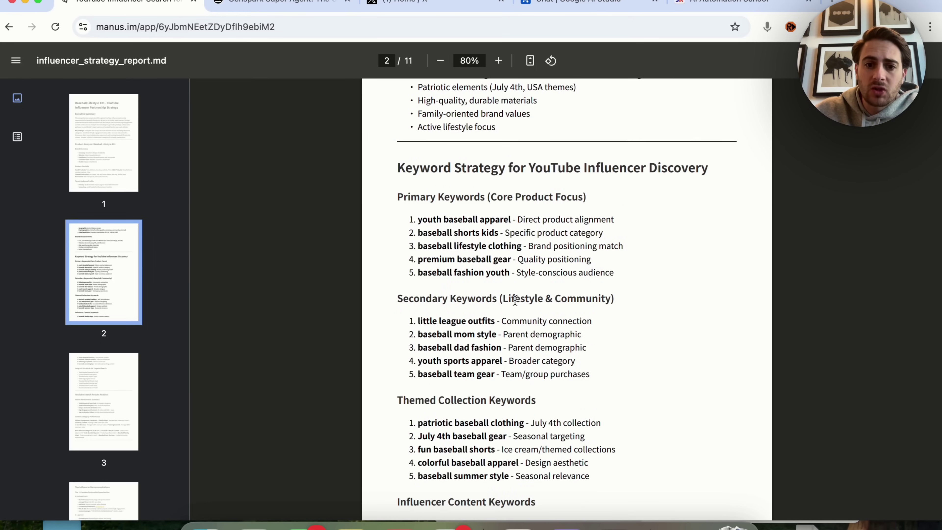
{"action": "scroll", "coordinate": [515, 299], "scroll_direction": "down", "scroll_amount": 20}
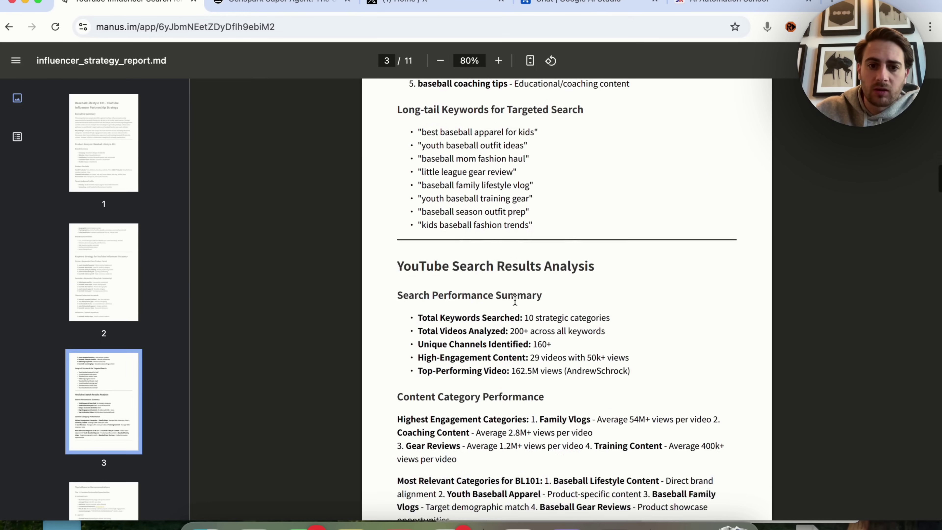
{"action": "scroll", "coordinate": [515, 299], "scroll_direction": "down", "scroll_amount": 2}
{"action": "scroll", "coordinate": [504, 294], "scroll_direction": "down", "scroll_amount": 15}
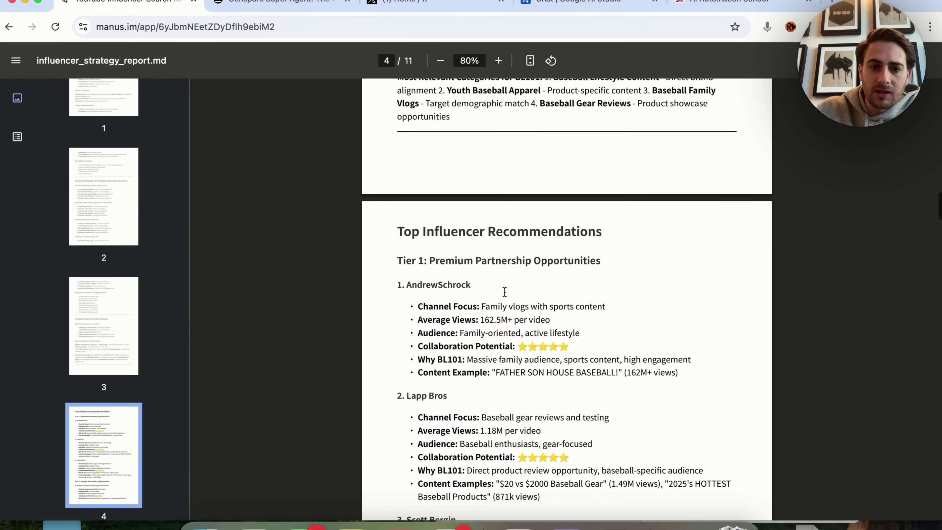
{"action": "scroll", "coordinate": [504, 292], "scroll_direction": "down", "scroll_amount": 5}
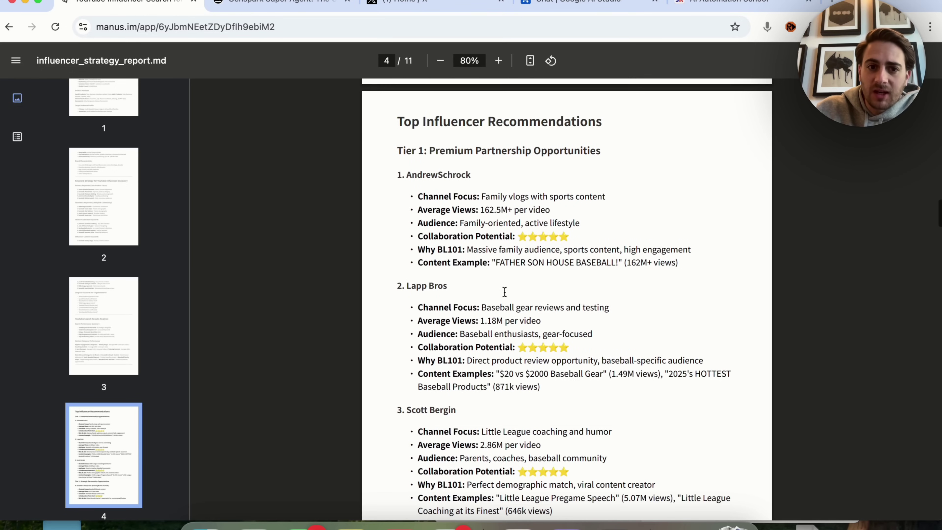
{"action": "scroll", "coordinate": [504, 291], "scroll_direction": "down", "scroll_amount": 10}
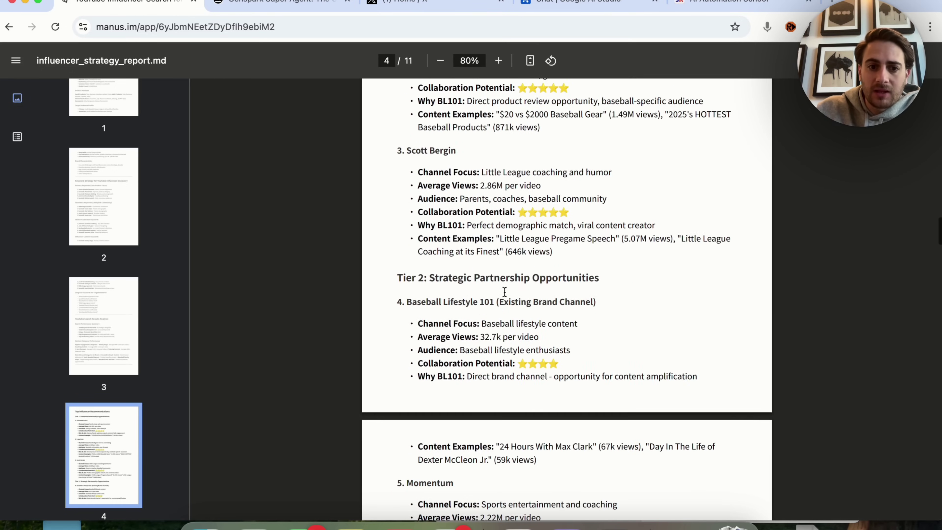
{"action": "scroll", "coordinate": [504, 291], "scroll_direction": "down", "scroll_amount": 7}
{"action": "scroll", "coordinate": [504, 291], "scroll_direction": "down", "scroll_amount": 6}
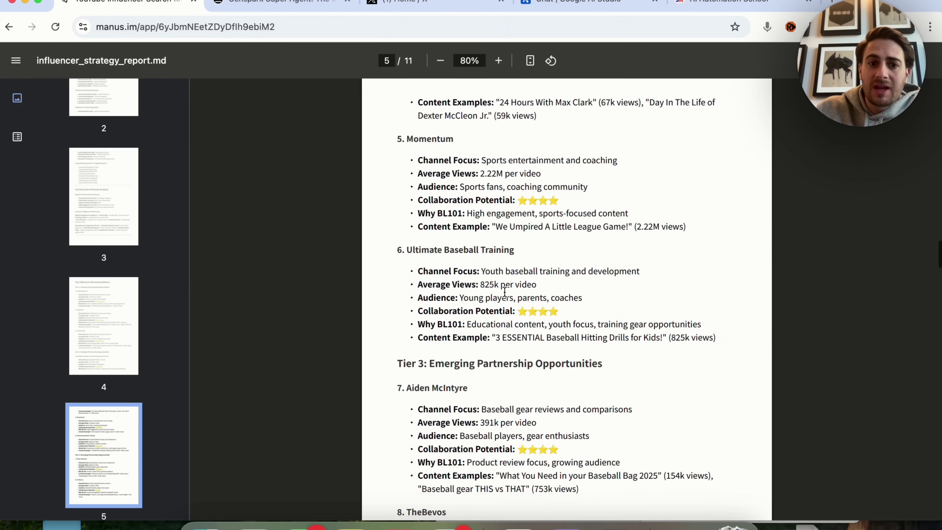
{"action": "scroll", "coordinate": [504, 292], "scroll_direction": "down", "scroll_amount": 15}
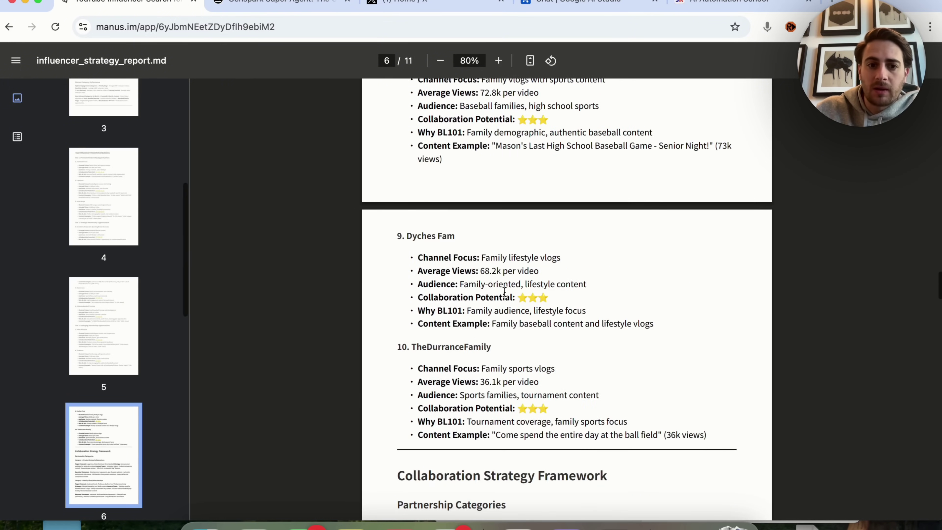
{"action": "scroll", "coordinate": [504, 292], "scroll_direction": "down", "scroll_amount": 13}
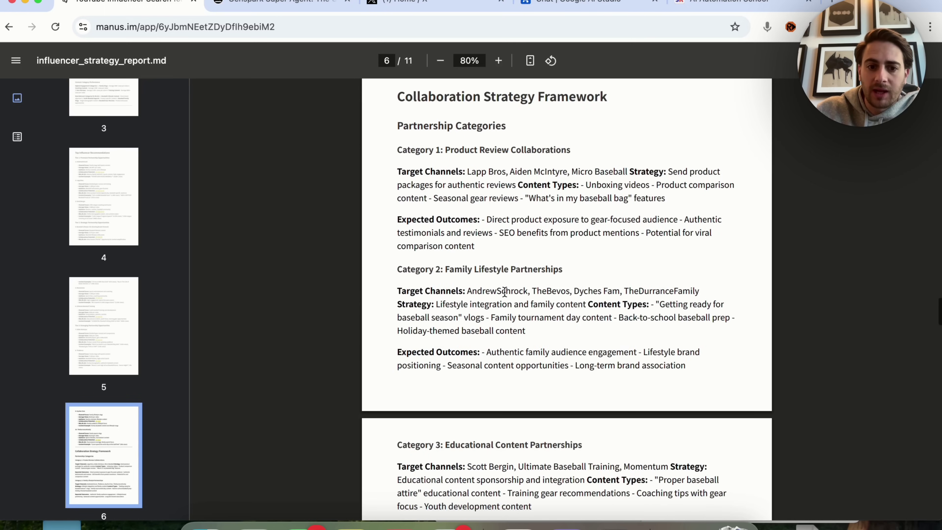
{"action": "scroll", "coordinate": [504, 291], "scroll_direction": "down", "scroll_amount": 20}
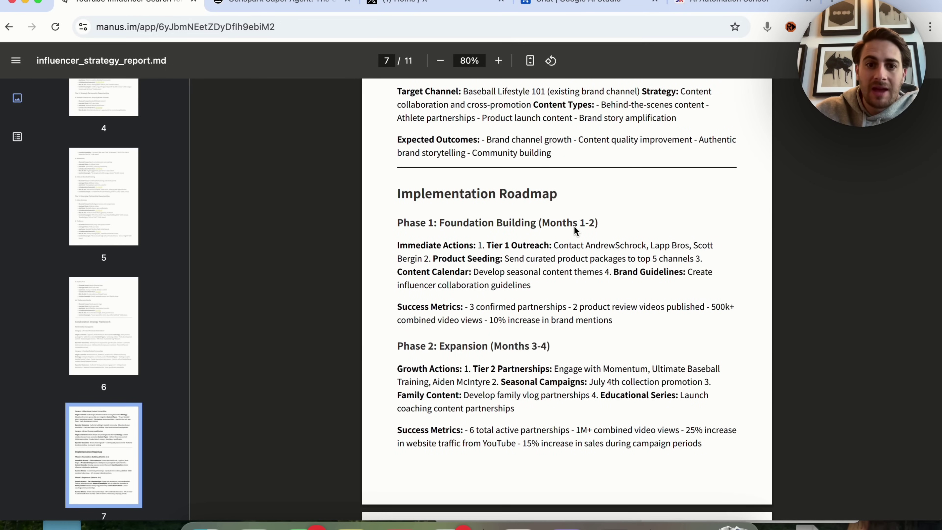
{"action": "scroll", "coordinate": [574, 225], "scroll_direction": "down", "scroll_amount": 16}
{"action": "scroll", "coordinate": [574, 227], "scroll_direction": "down", "scroll_amount": 1}
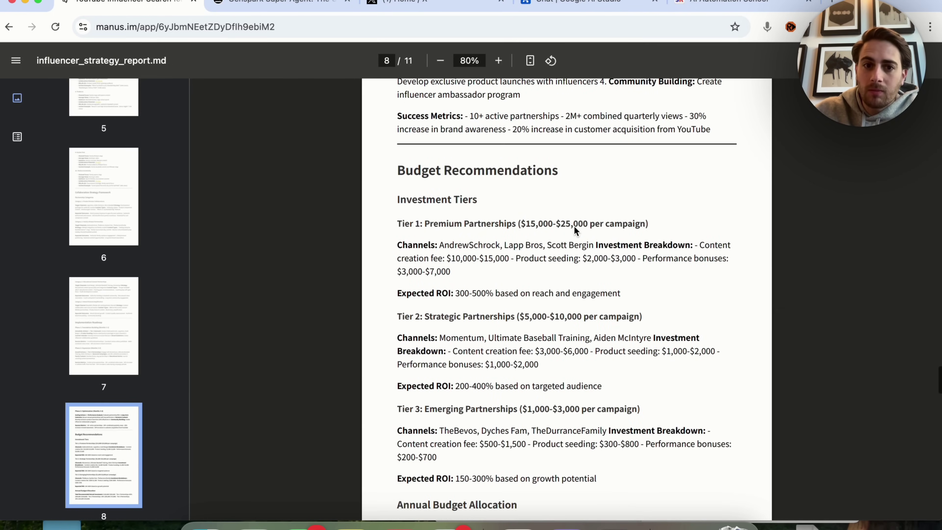
{"action": "scroll", "coordinate": [524, 274], "scroll_direction": "down", "scroll_amount": 20}
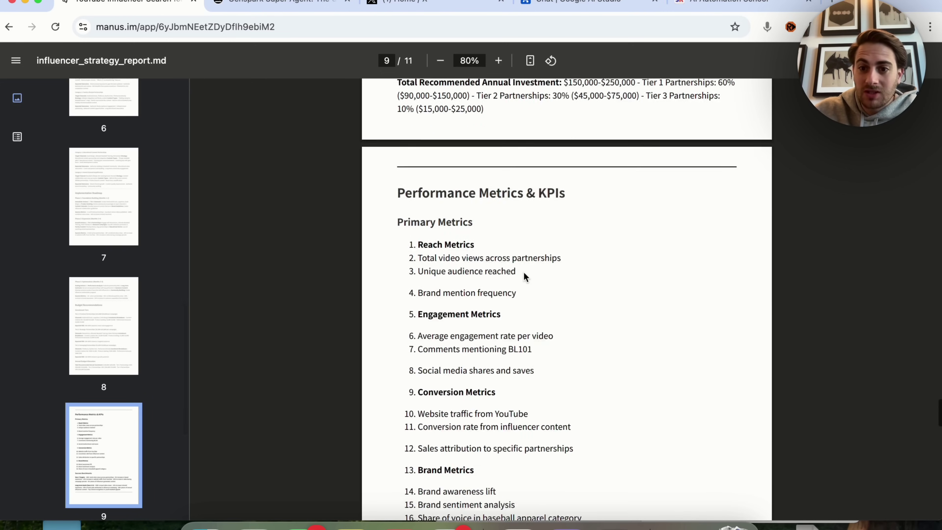
{"action": "scroll", "coordinate": [523, 276], "scroll_direction": "down", "scroll_amount": 20}
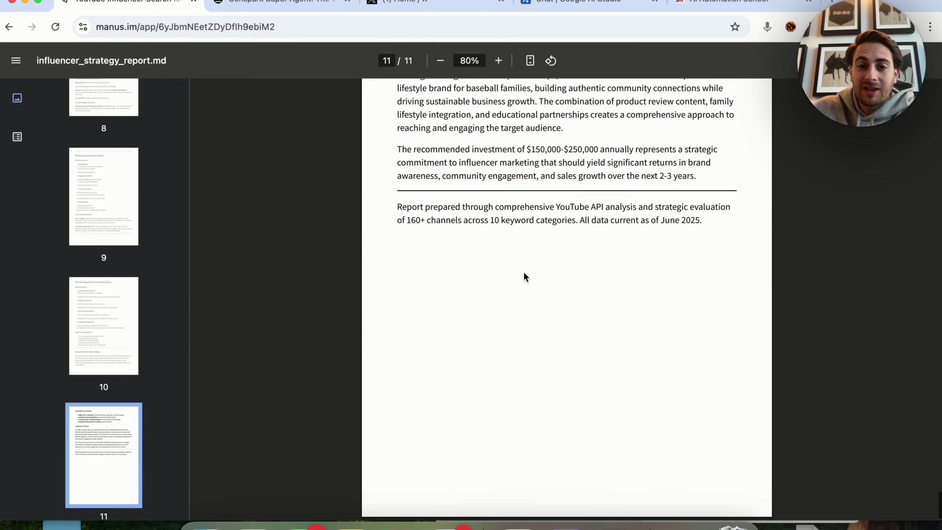
{"action": "scroll", "coordinate": [524, 274], "scroll_direction": "up", "scroll_amount": 20}
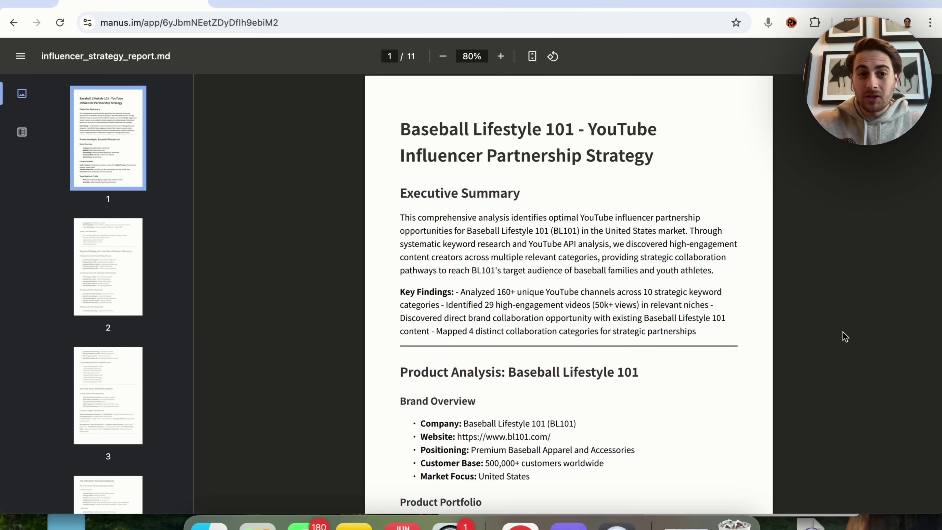
In Genspark, open the tools list and bring up the empty Add new MCP server form.
{"action": "left_click", "coordinate": [269, 2]}
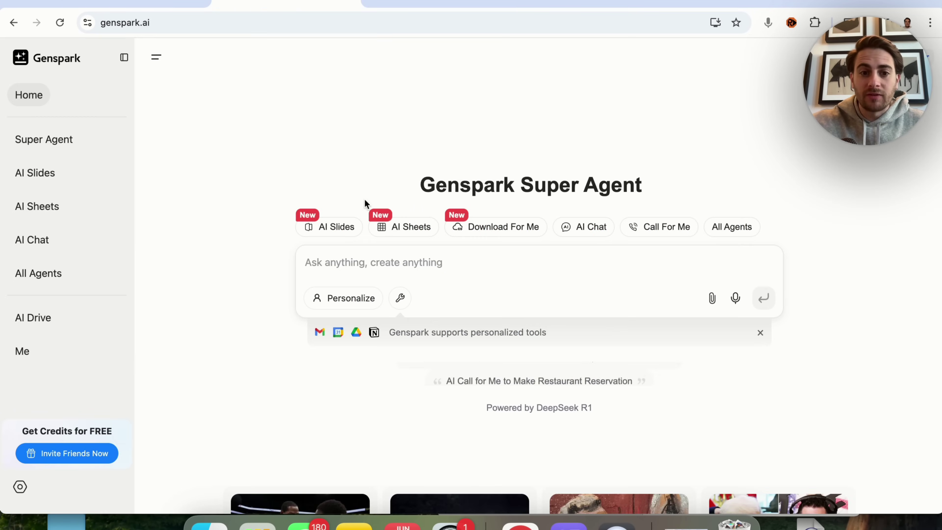
{"action": "left_click", "coordinate": [463, 345]}
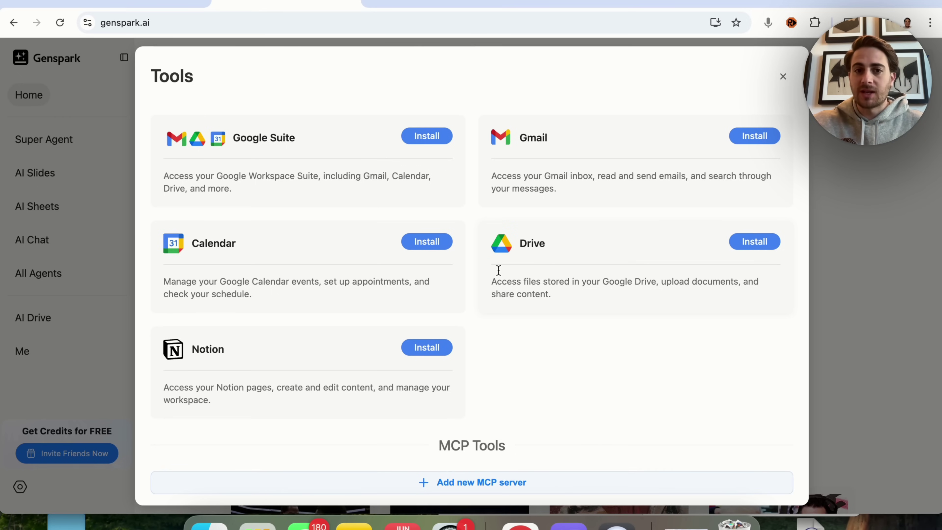
{"action": "scroll", "coordinate": [359, 398], "scroll_direction": "down", "scroll_amount": 5}
{"action": "left_click", "coordinate": [393, 307]}
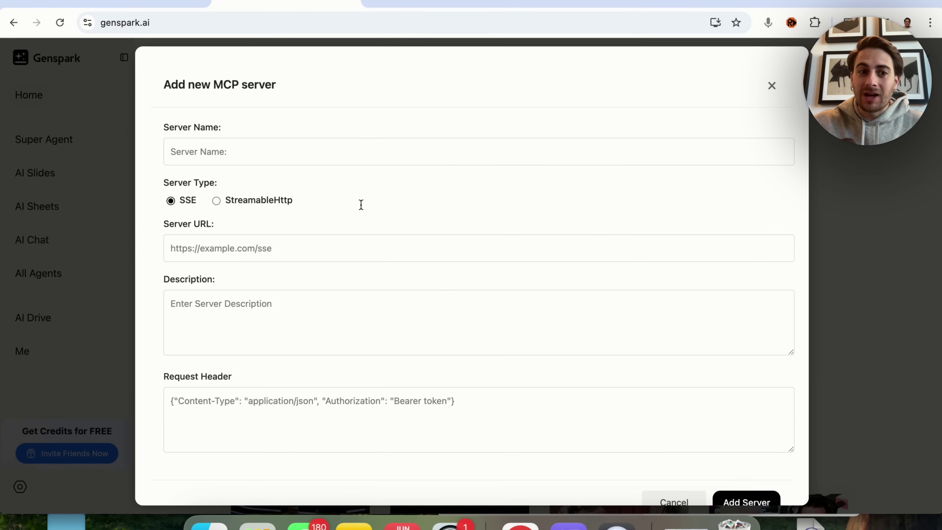
{"action": "scroll", "coordinate": [223, 155], "scroll_direction": "down", "scroll_amount": 2}
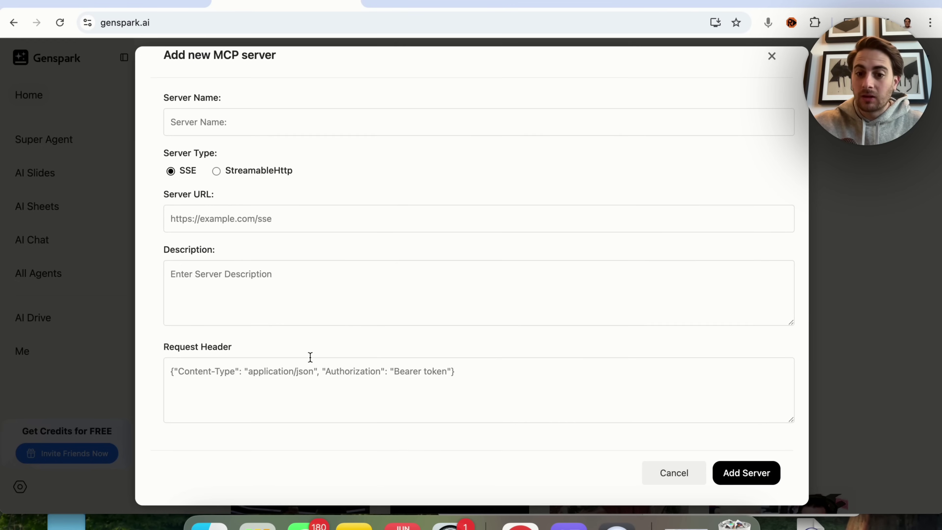
Cancel the MCP server form and scroll down to the 631 community MCP tools.
{"action": "left_click", "coordinate": [670, 478]}
{"action": "scroll", "coordinate": [527, 378], "scroll_direction": "down", "scroll_amount": 5}
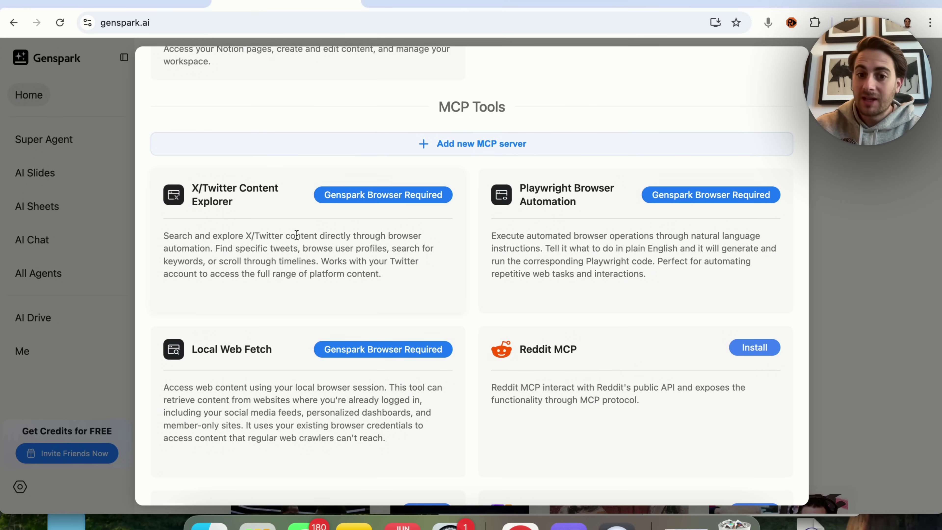
{"action": "scroll", "coordinate": [296, 235], "scroll_direction": "down", "scroll_amount": 3}
{"action": "scroll", "coordinate": [542, 286], "scroll_direction": "down", "scroll_amount": 6}
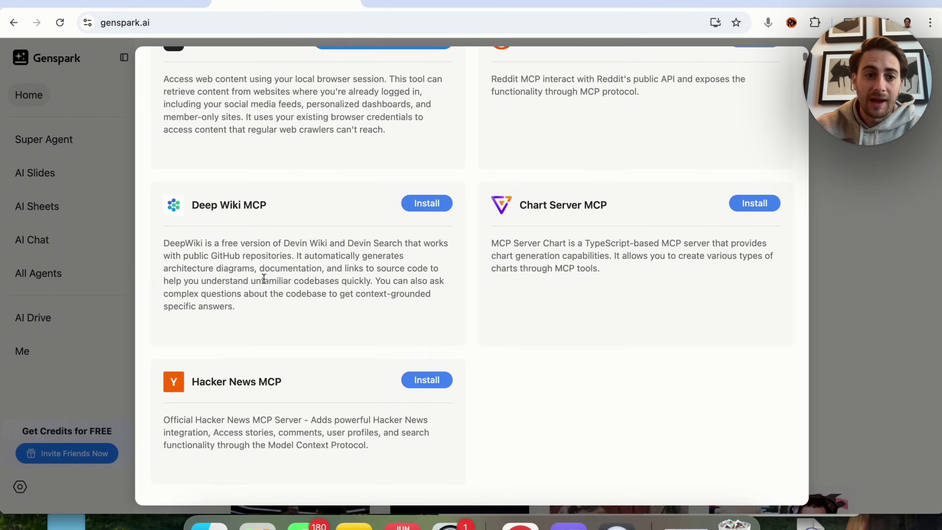
{"action": "scroll", "coordinate": [247, 353], "scroll_direction": "down", "scroll_amount": 3}
{"action": "scroll", "coordinate": [247, 353], "scroll_direction": "down", "scroll_amount": 5}
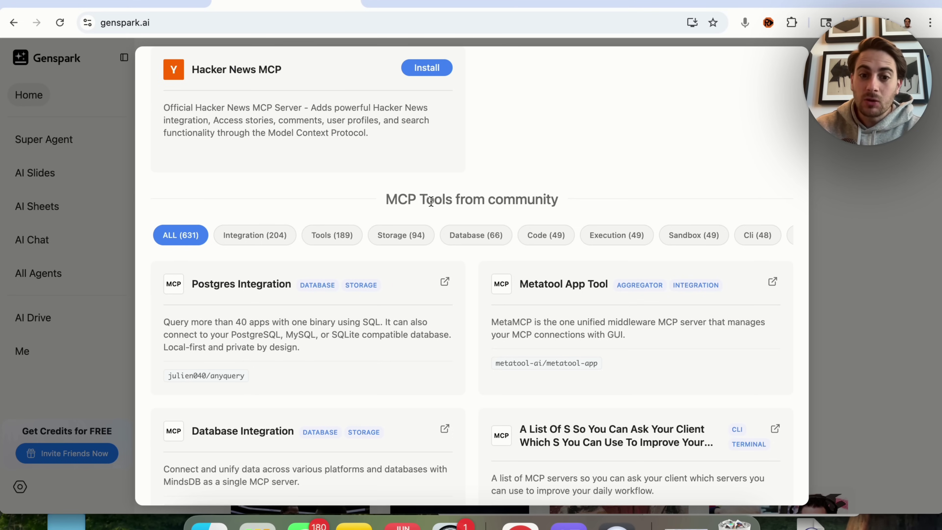
Filter community tools by Integration, Tools, Storage, Database, Code, Execution and Sandbox, then close the store.
{"action": "left_click", "coordinate": [258, 238]}
{"action": "left_click", "coordinate": [326, 244]}
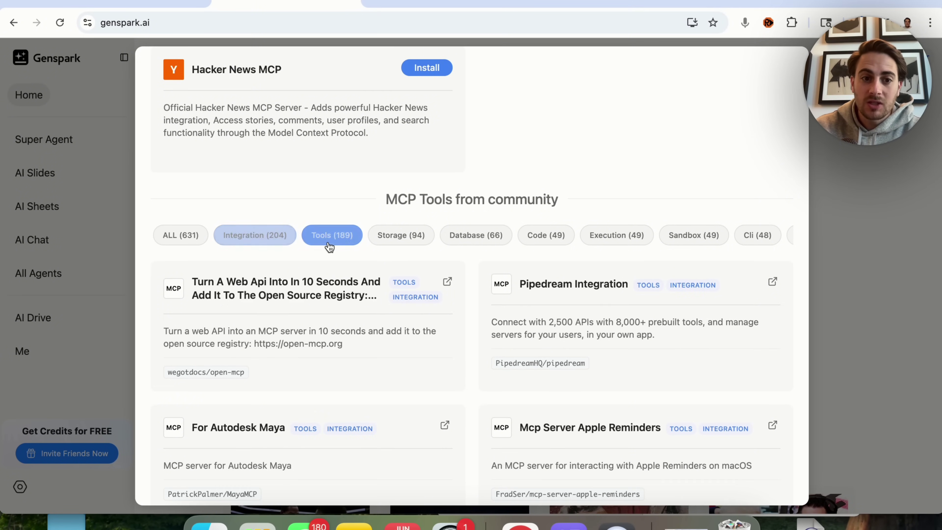
{"action": "left_click", "coordinate": [410, 240]}
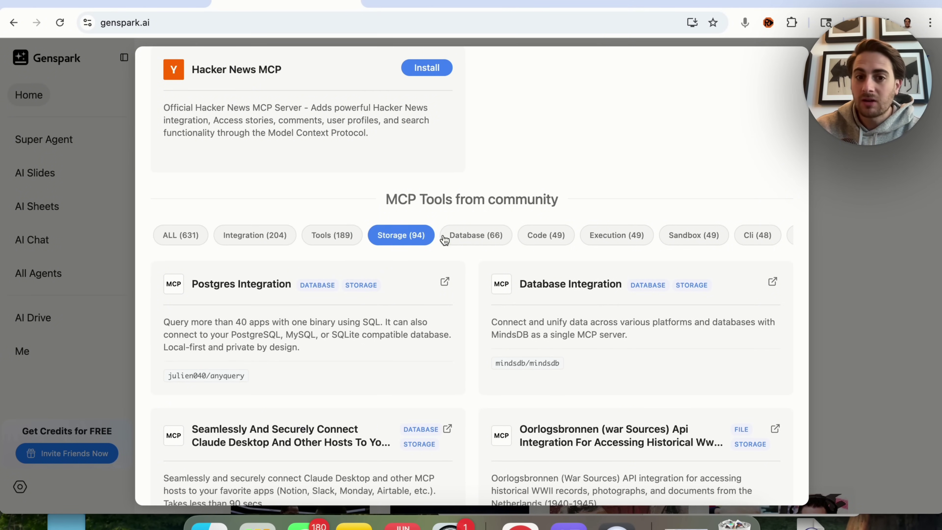
{"action": "left_click", "coordinate": [482, 235]}
{"action": "left_click", "coordinate": [547, 236]}
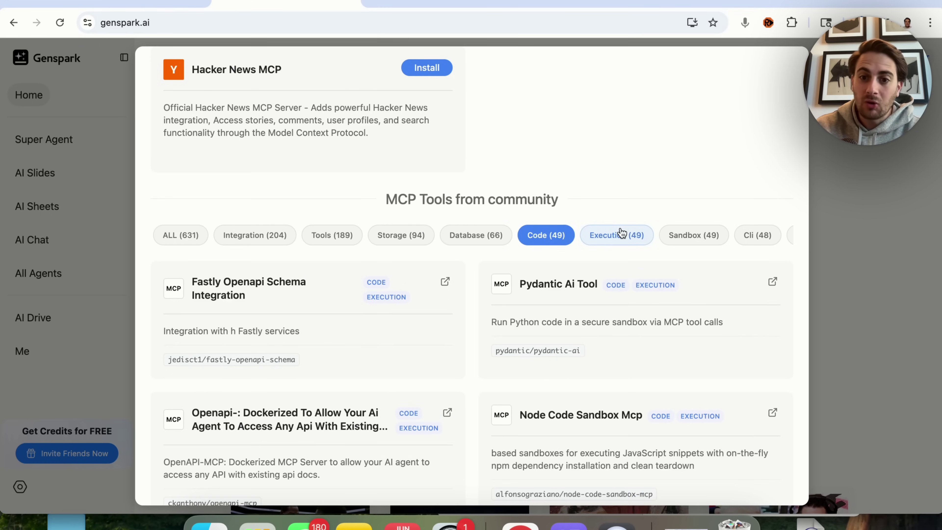
{"action": "left_click", "coordinate": [612, 234]}
{"action": "left_click", "coordinate": [681, 238]}
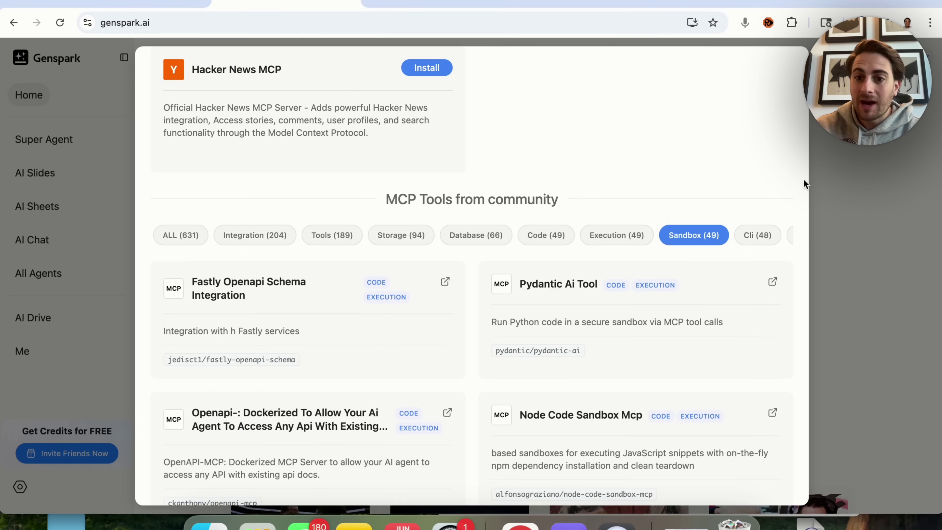
{"action": "scroll", "coordinate": [715, 235], "scroll_direction": "right", "scroll_amount": 8}
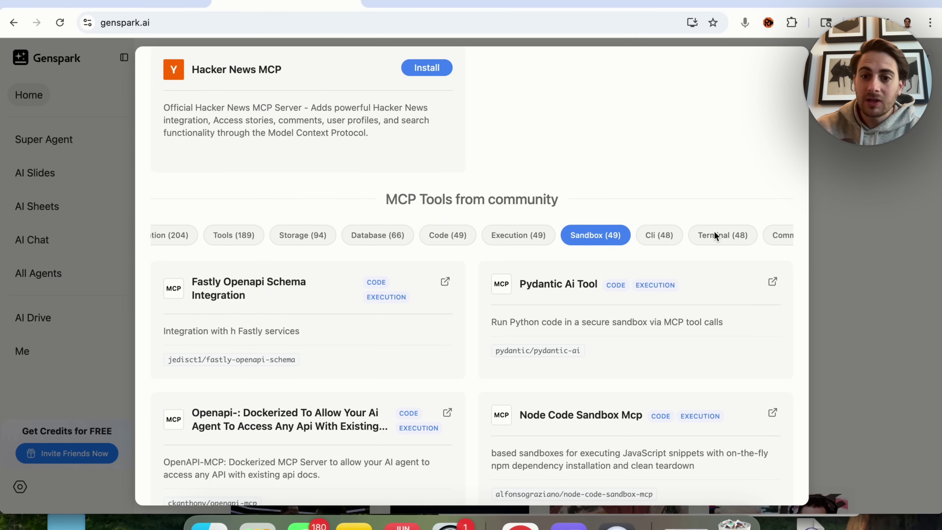
{"action": "scroll", "coordinate": [714, 230], "scroll_direction": "right", "scroll_amount": 4}
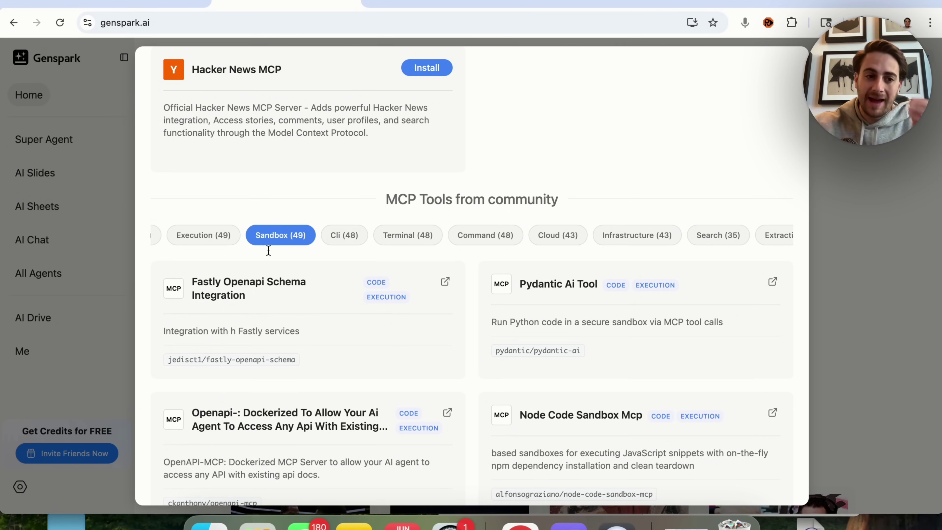
{"action": "left_click", "coordinate": [93, 278]}
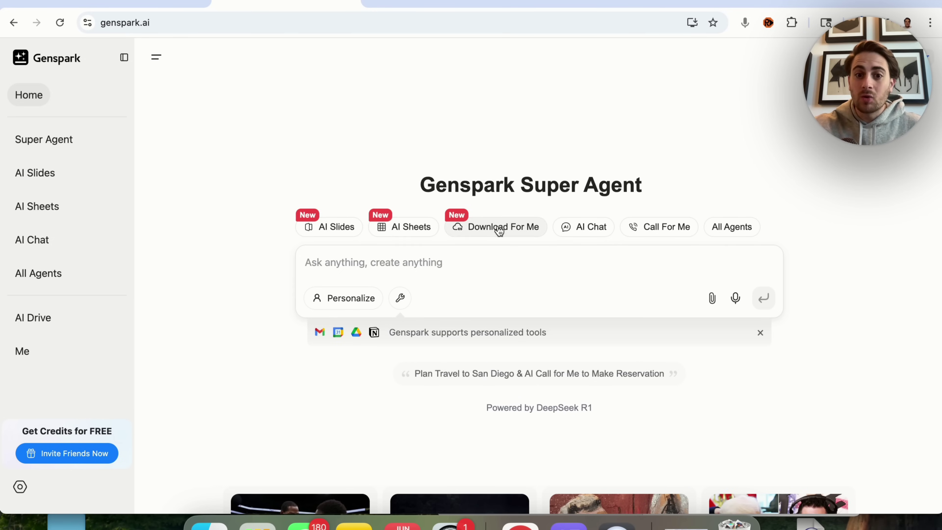
Try Download For Me, dismiss its AI Drive prompt, return home, and move to the AI Browser tab.
{"action": "left_click", "coordinate": [514, 229]}
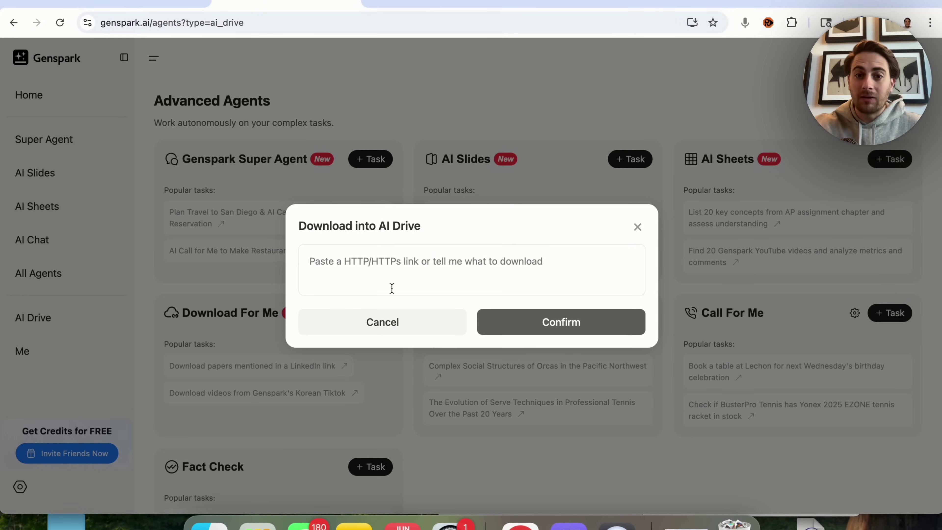
{"action": "left_click", "coordinate": [639, 225]}
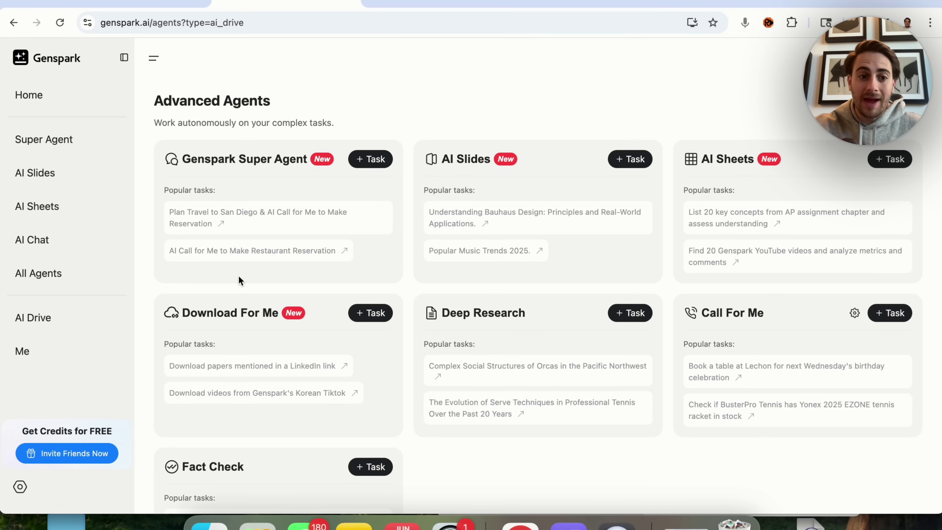
{"action": "left_click", "coordinate": [39, 61]}
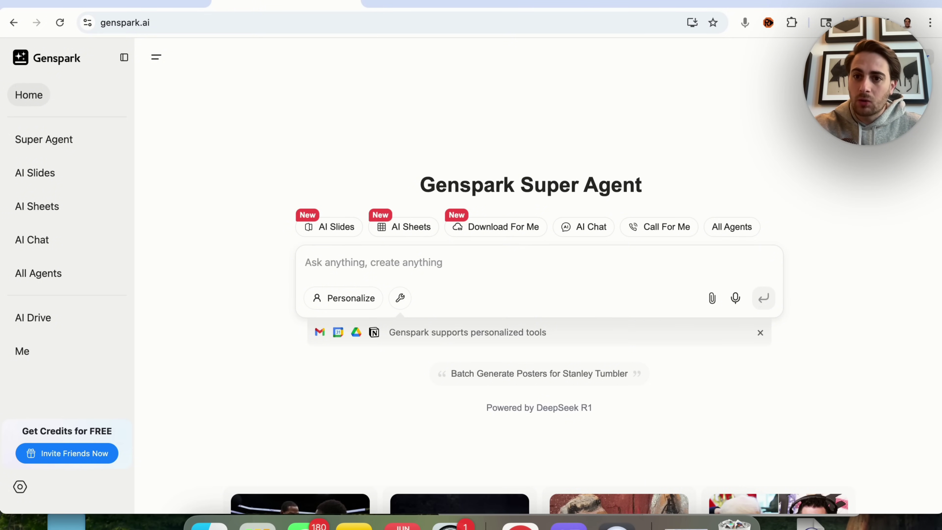
{"action": "key", "text": "ctrl+Tab"}
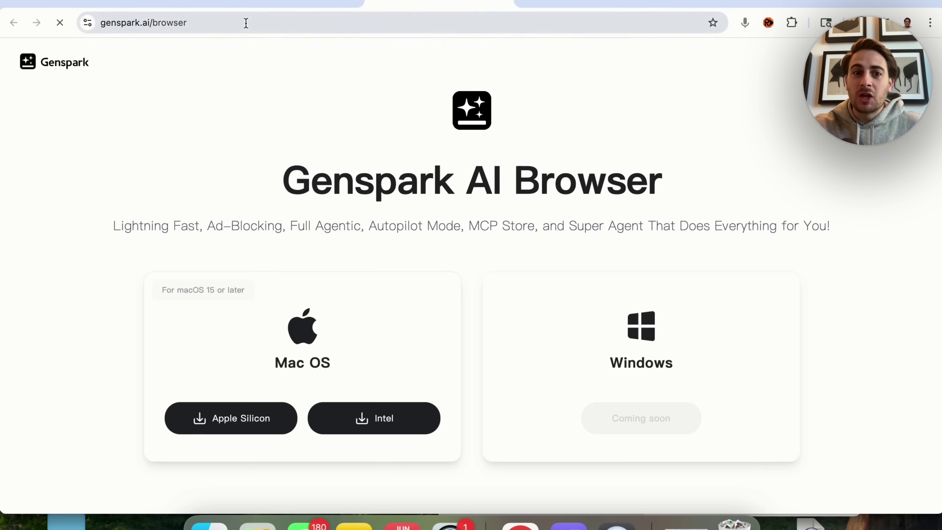
Scroll through the Genspark AI Browser download page to its video, dismissing Chrome's downloads panel.
{"action": "scroll", "coordinate": [321, 254], "scroll_direction": "down", "scroll_amount": 3}
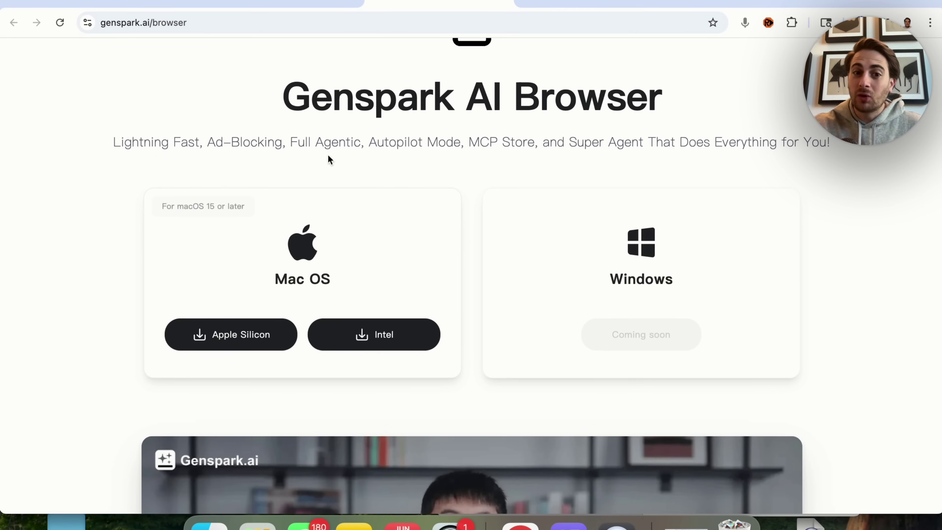
{"action": "scroll", "coordinate": [415, 157], "scroll_direction": "down", "scroll_amount": 1}
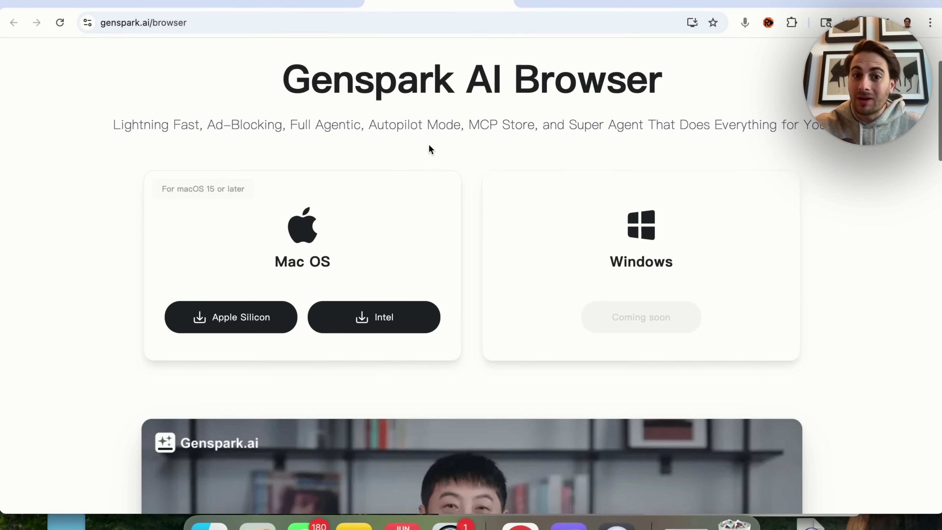
{"action": "left_click", "coordinate": [497, 144]}
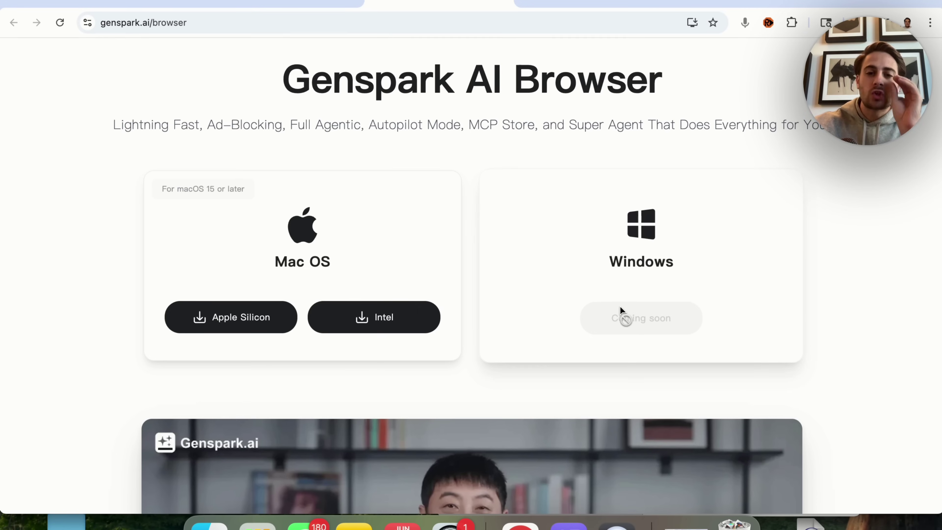
{"action": "scroll", "coordinate": [622, 311], "scroll_direction": "down", "scroll_amount": 5}
{"action": "scroll", "coordinate": [621, 311], "scroll_direction": "down", "scroll_amount": 6}
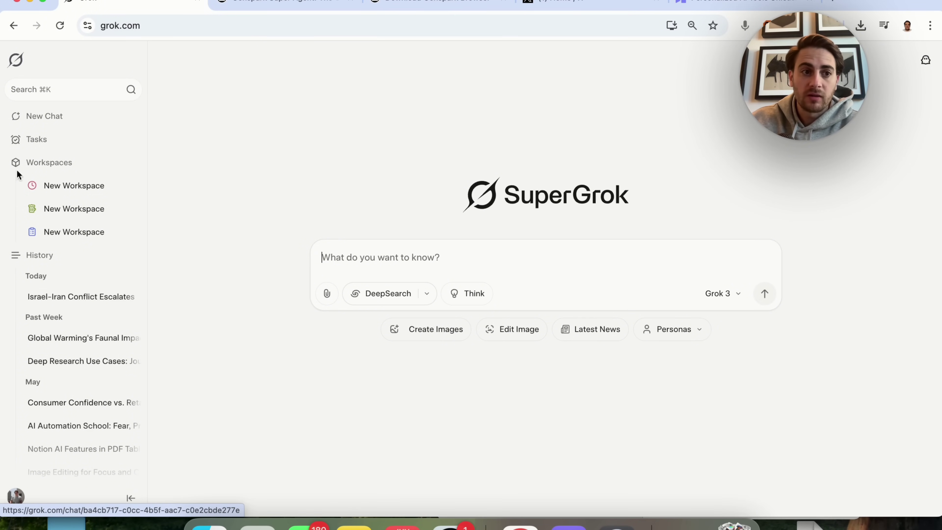
Go to Grok's Tasks page and start a new scheduled task, defaulting to Daily at 09:30 AM.
{"action": "left_click", "coordinate": [59, 141]}
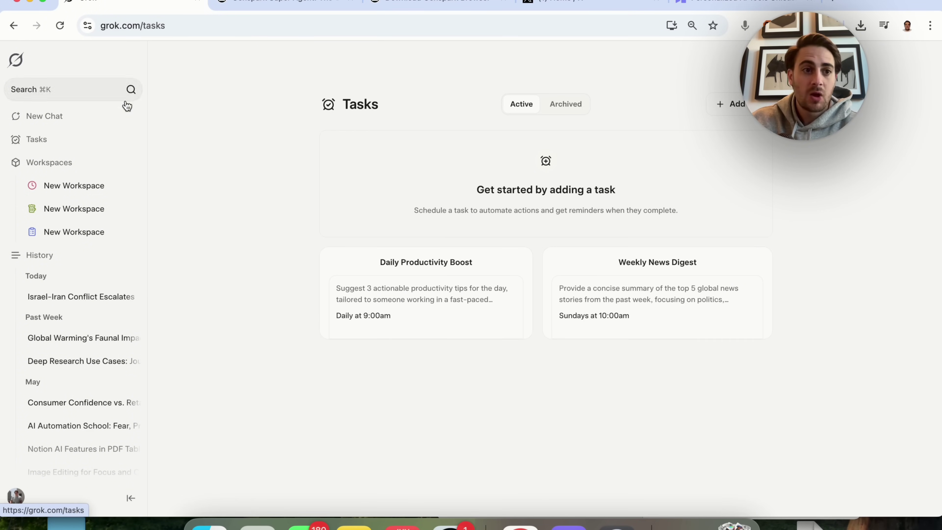
{"action": "left_click", "coordinate": [742, 103]}
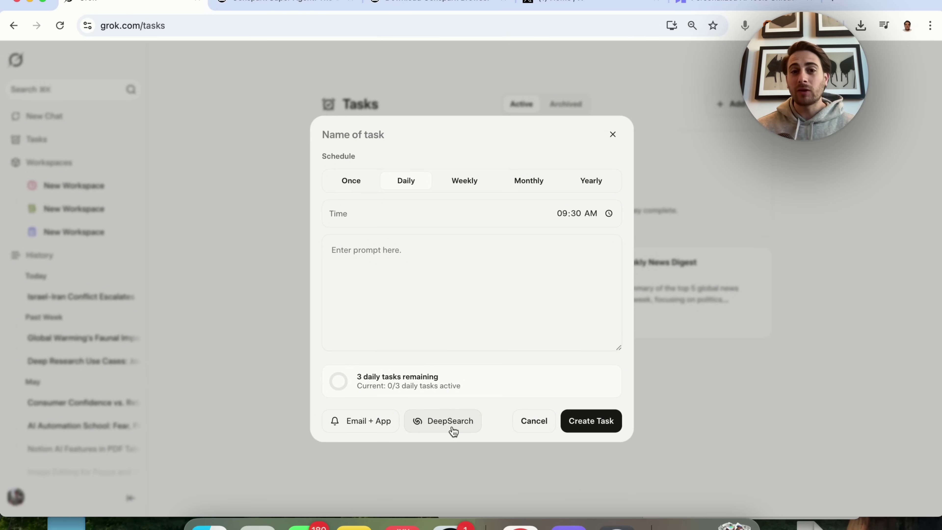
{"action": "left_click", "coordinate": [839, 11]}
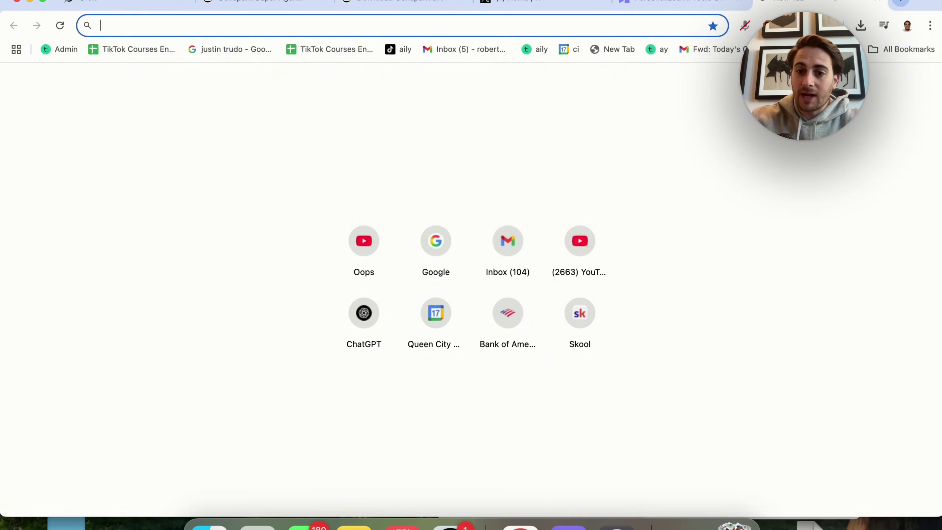
{"action": "type", "text": "cha"}
{"action": "key", "text": "Return"}
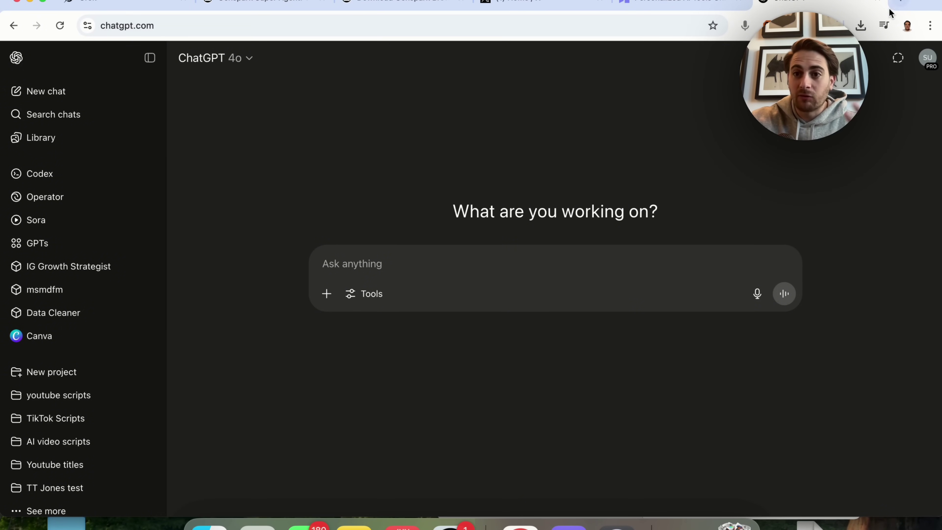
{"action": "left_click", "coordinate": [878, 2]}
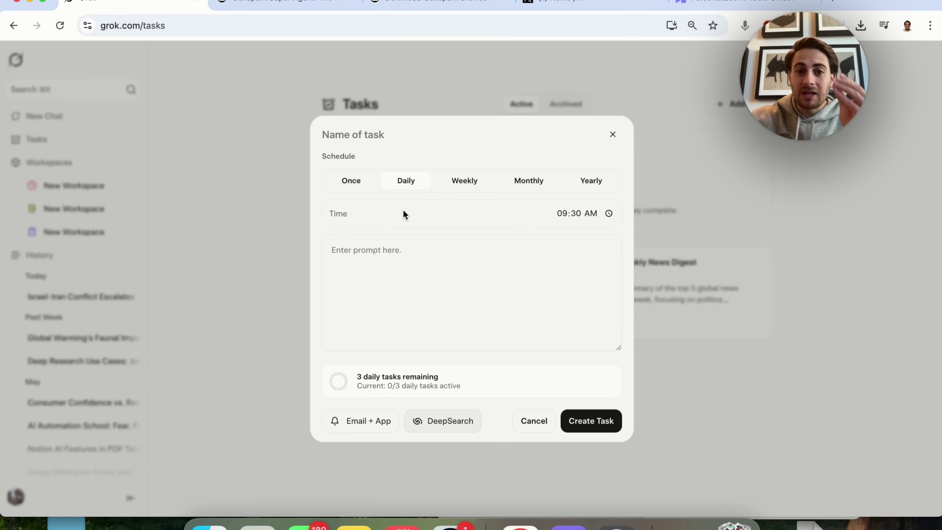
Discard the new-task form and switch to the first New Workspace in the sidebar.
{"action": "left_click", "coordinate": [616, 140]}
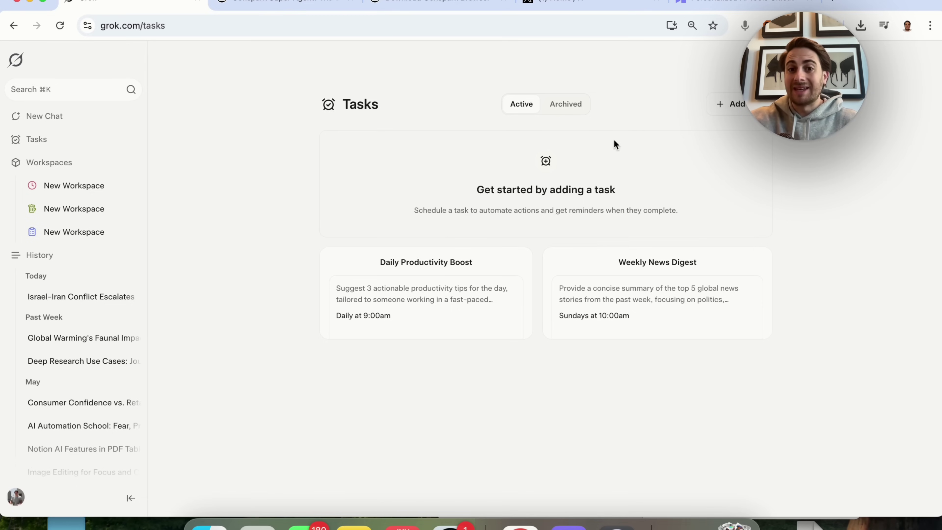
{"action": "left_click", "coordinate": [47, 191]}
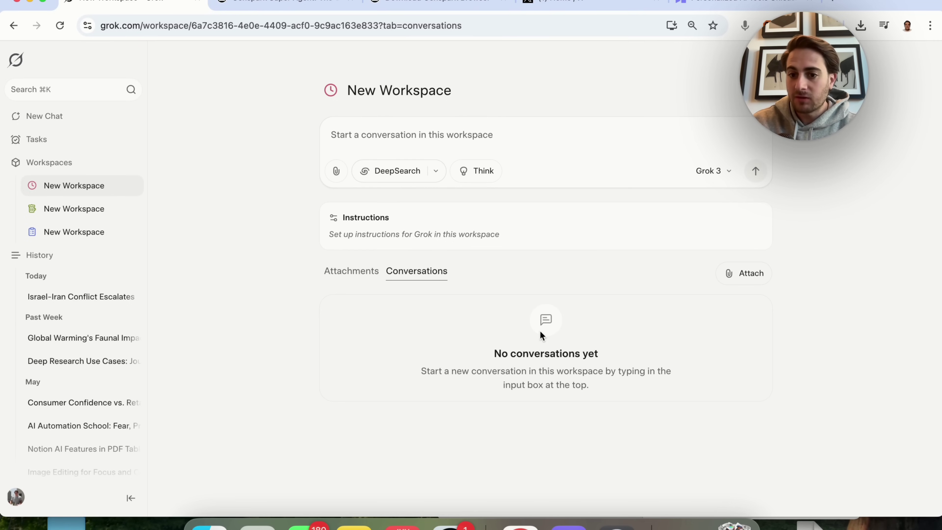
Look over the workspace's attachments, instructions editor and search modes, keeping DeepSearch selected.
{"action": "left_click", "coordinate": [353, 283]}
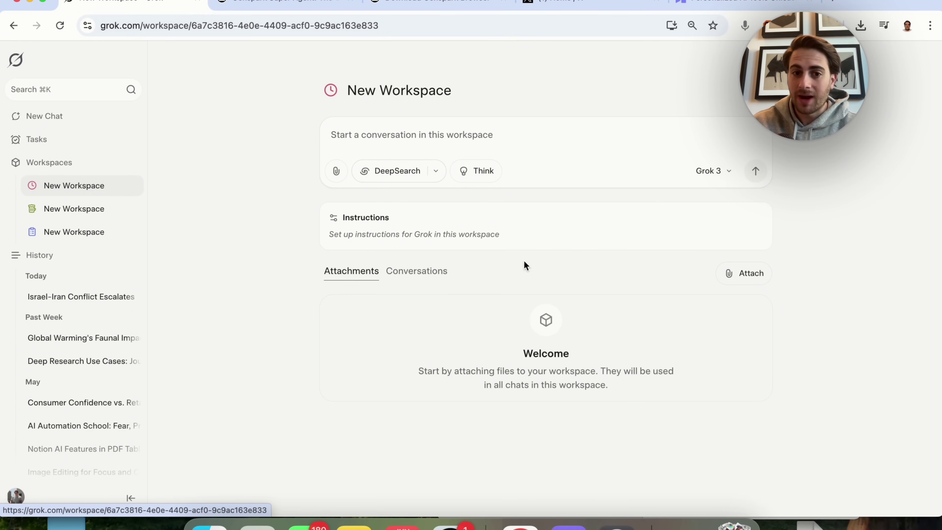
{"action": "left_click", "coordinate": [474, 231]}
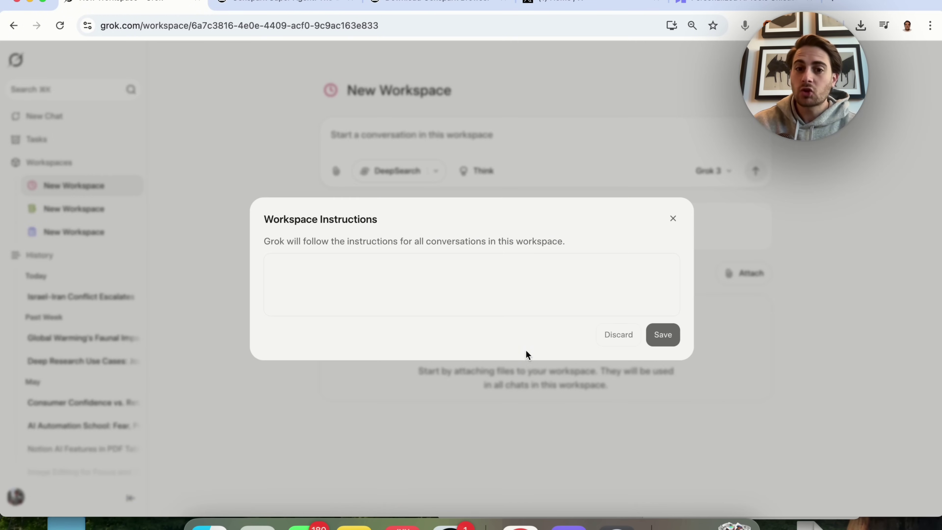
{"action": "left_click", "coordinate": [673, 219]}
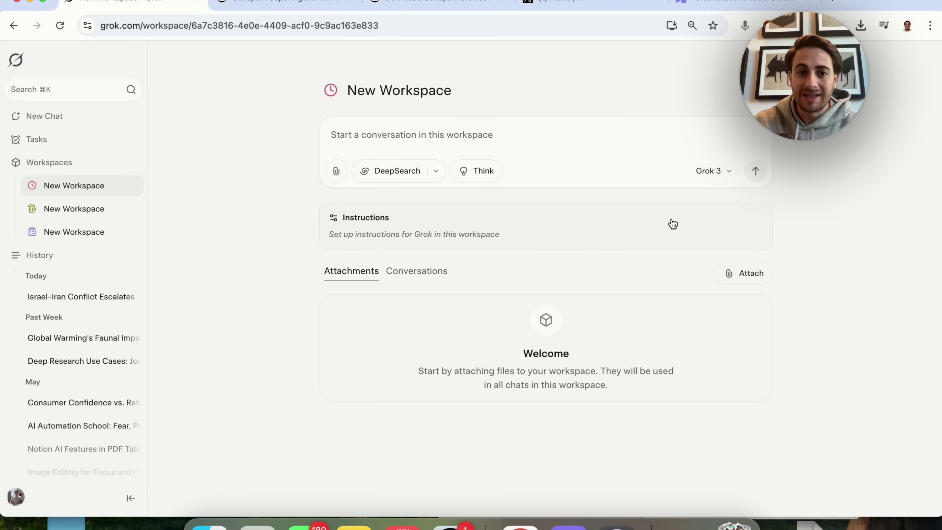
{"action": "left_click", "coordinate": [436, 172]}
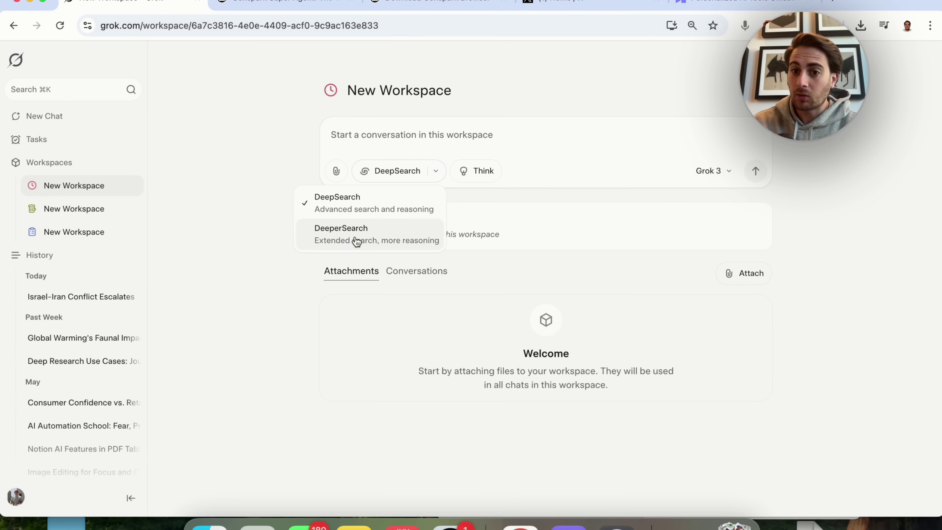
{"action": "left_click", "coordinate": [464, 171]}
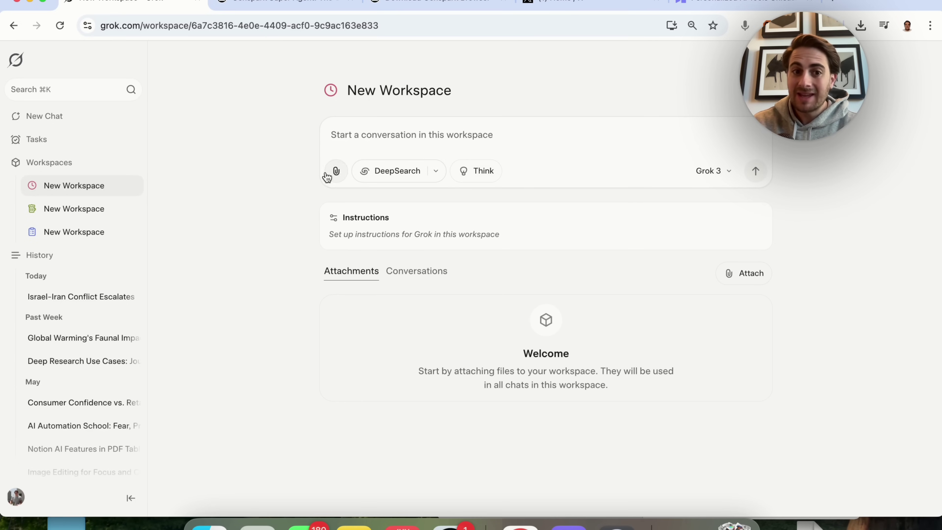
Try the Draw a sketch attachment with a freehand line, then discard the sketch.
{"action": "left_click", "coordinate": [333, 172]}
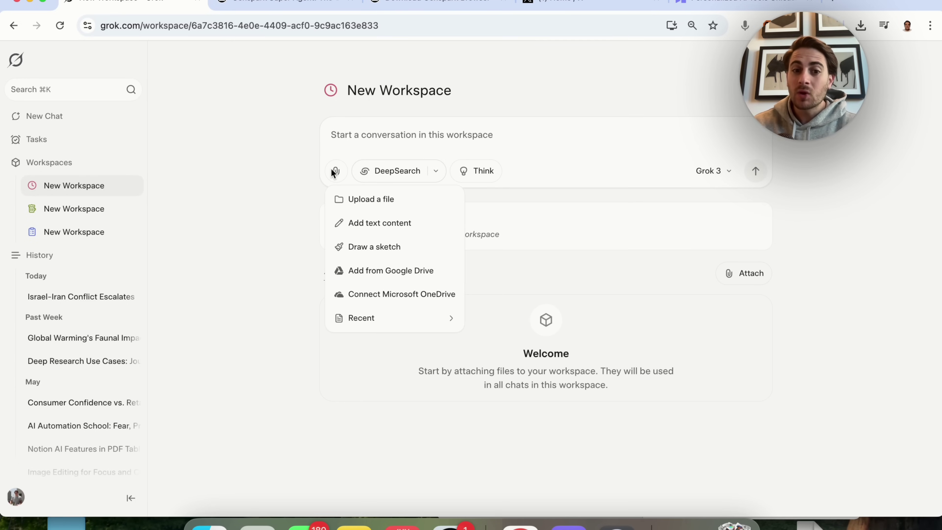
{"action": "mouse_move", "coordinate": [415, 322]}
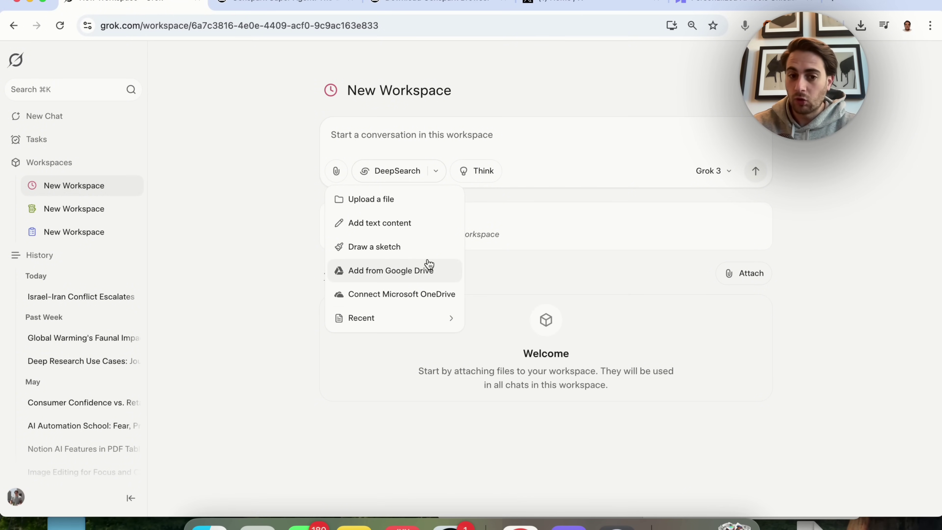
{"action": "left_click", "coordinate": [393, 244]}
{"action": "mouse_move", "coordinate": [354, 316]}
{"action": "left_mouse_down"}
{"action": "mouse_move", "coordinate": [446, 214]}
{"action": "mouse_move", "coordinate": [751, 155]}
{"action": "left_mouse_up"}
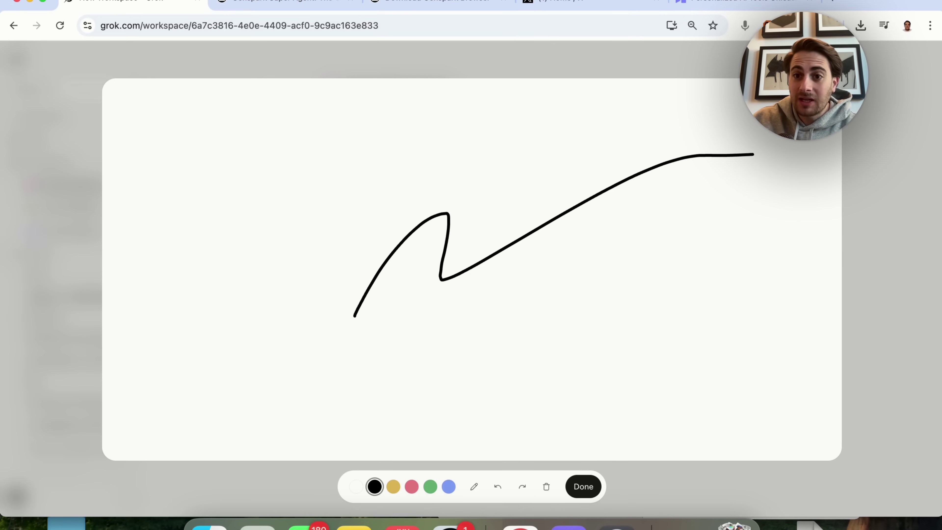
{"action": "key", "text": "Escape"}
Try the Add text content box, close it empty, and bring the attach menu back.
{"action": "left_click", "coordinate": [336, 171]}
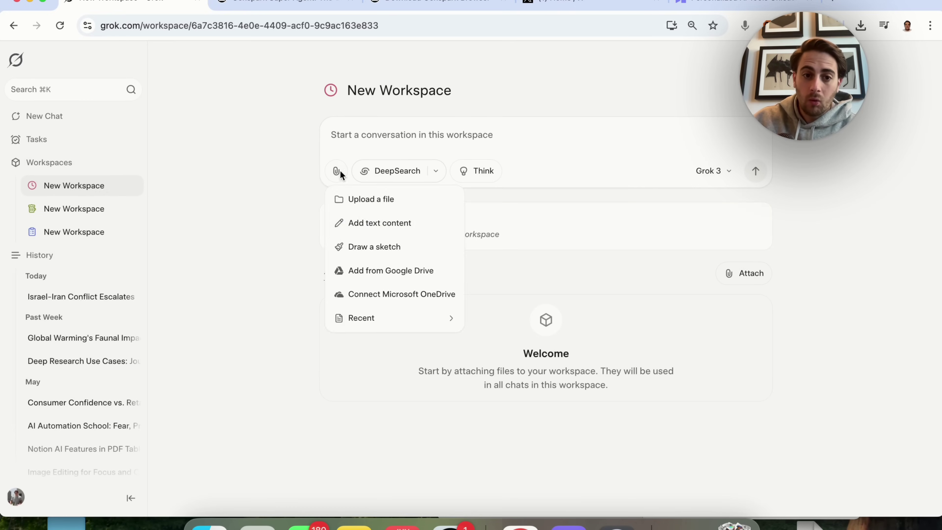
{"action": "left_click", "coordinate": [400, 225]}
{"action": "left_click", "coordinate": [674, 223]}
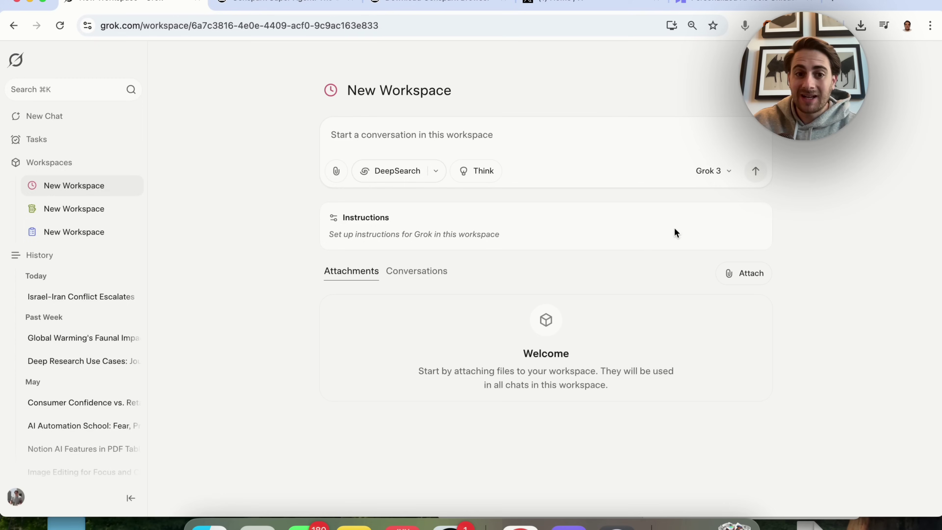
{"action": "left_click", "coordinate": [337, 171]}
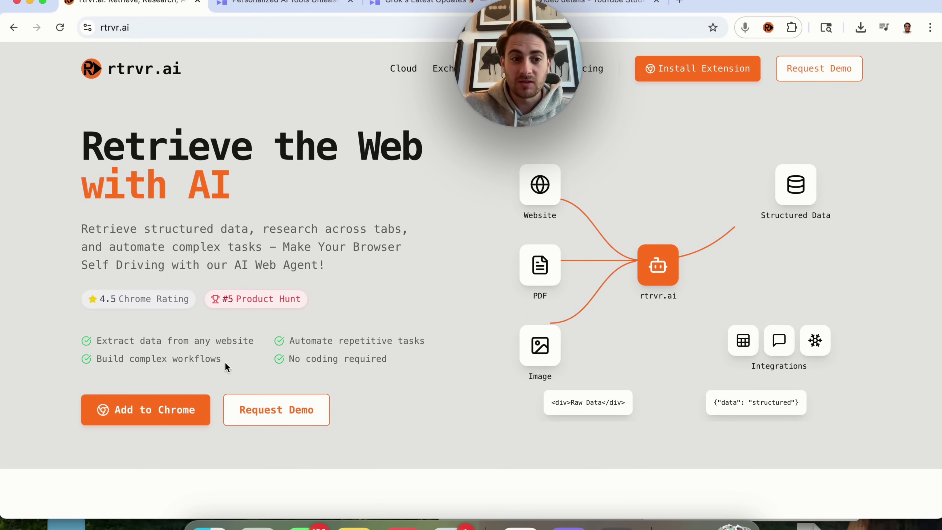
Highlight the four rtrvr.ai feature lines, then bring up the rtrvr.ai AI Web Agent side panel.
{"action": "triple_click", "coordinate": [192, 345]}
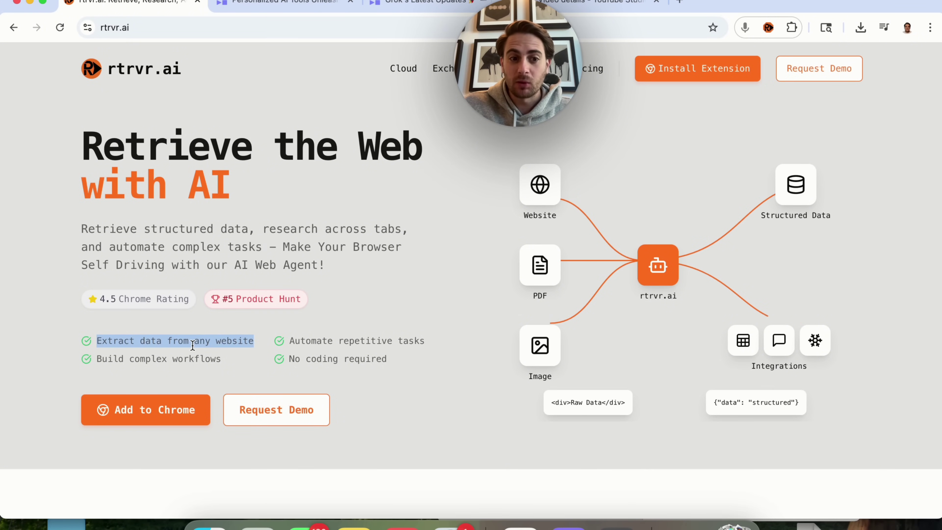
{"action": "triple_click", "coordinate": [202, 357]}
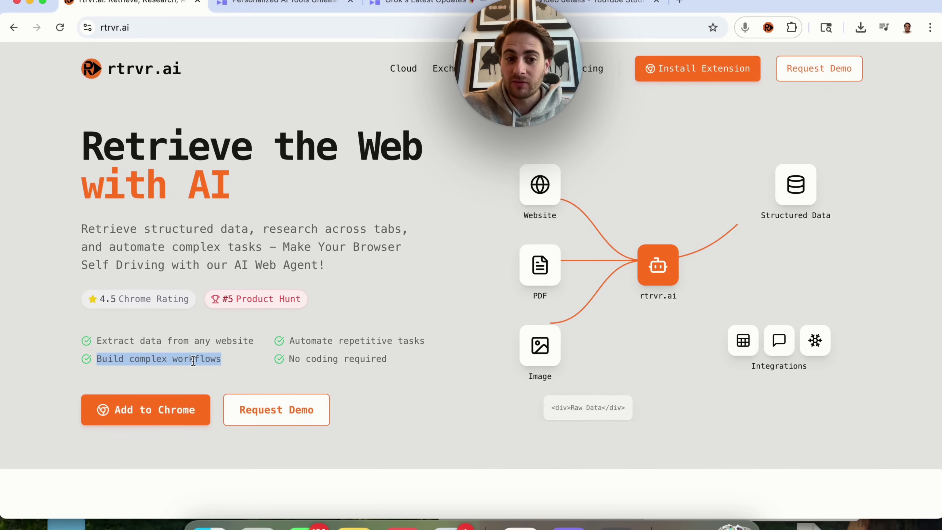
{"action": "triple_click", "coordinate": [308, 340]}
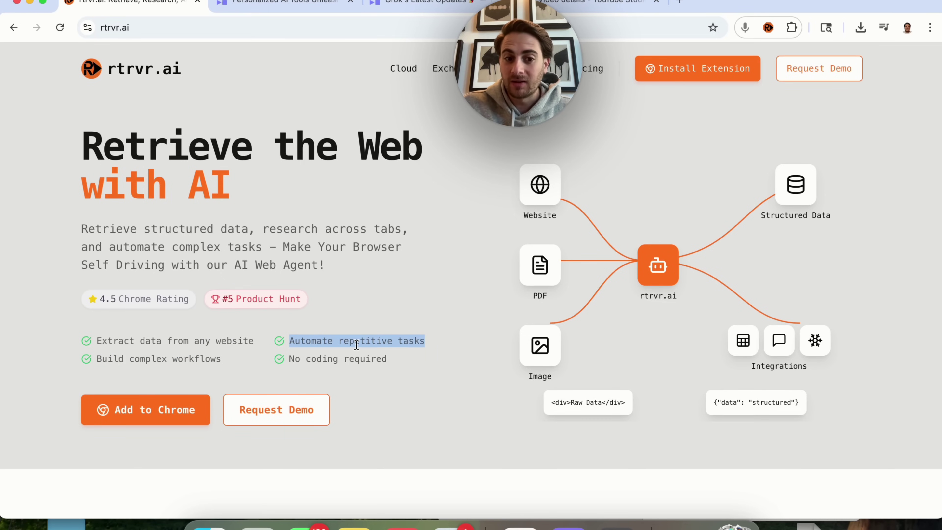
{"action": "triple_click", "coordinate": [341, 354]}
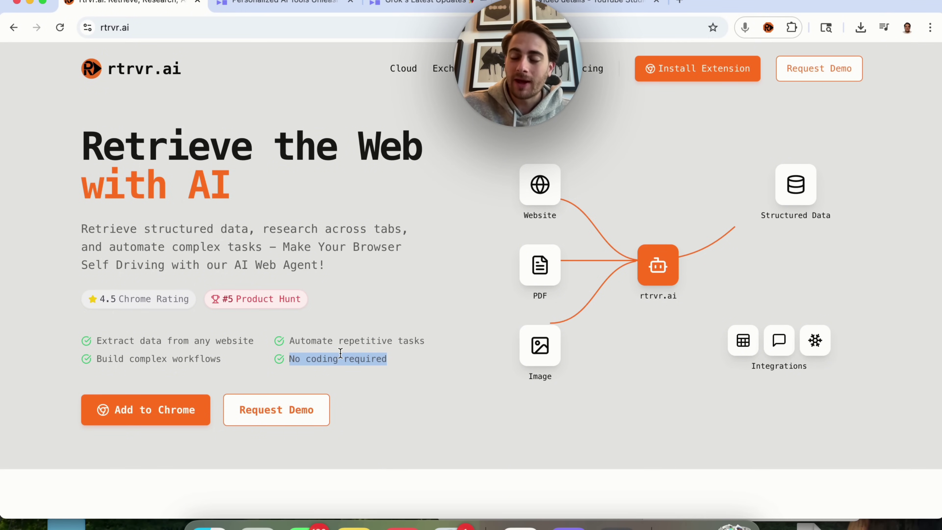
{"action": "left_click", "coordinate": [768, 27]}
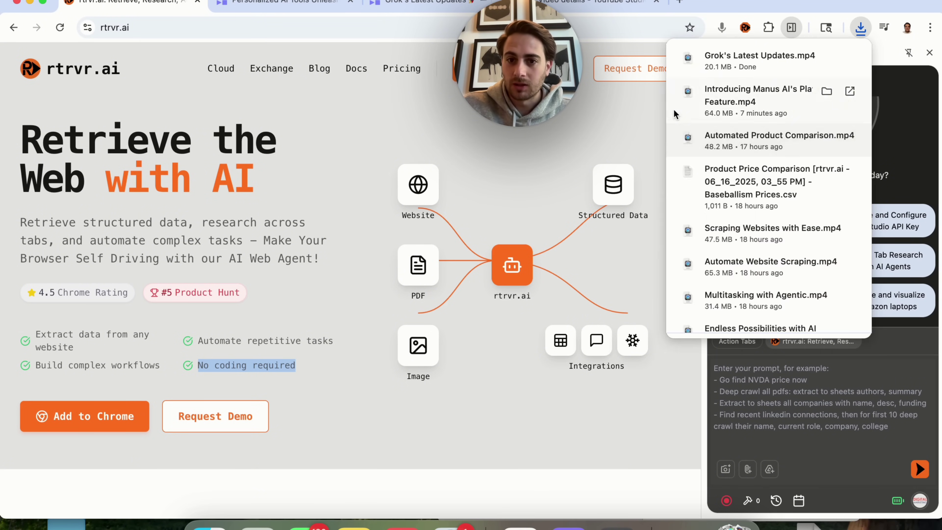
Dismiss the downloads list and preview the agent's @ command suggestions, then clear the @.
{"action": "left_click", "coordinate": [648, 112]}
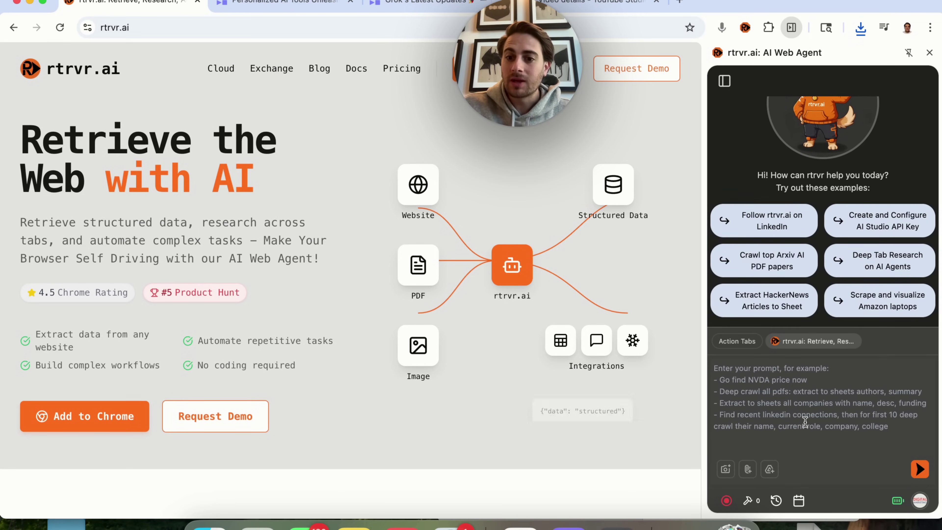
{"action": "left_click", "coordinate": [788, 398]}
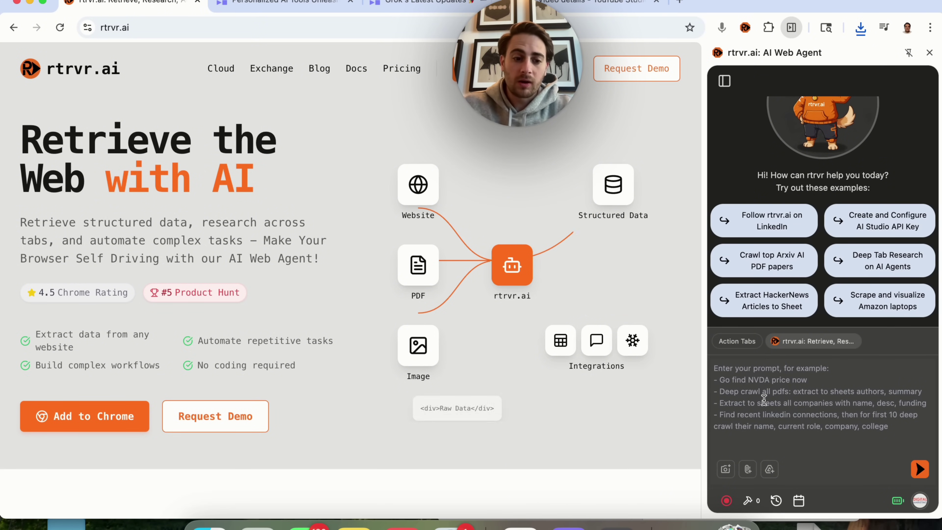
{"action": "type", "text": "@"}
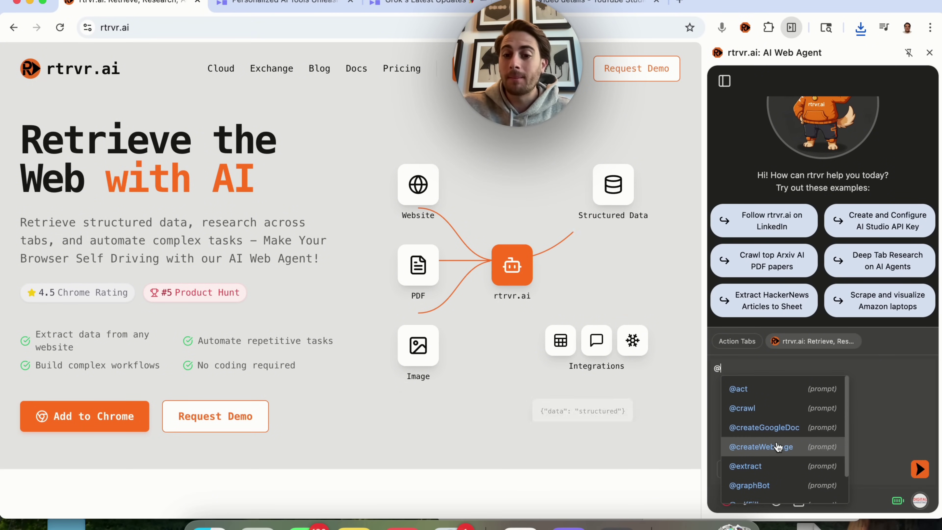
{"action": "scroll", "coordinate": [766, 472], "scroll_direction": "down", "scroll_amount": 2}
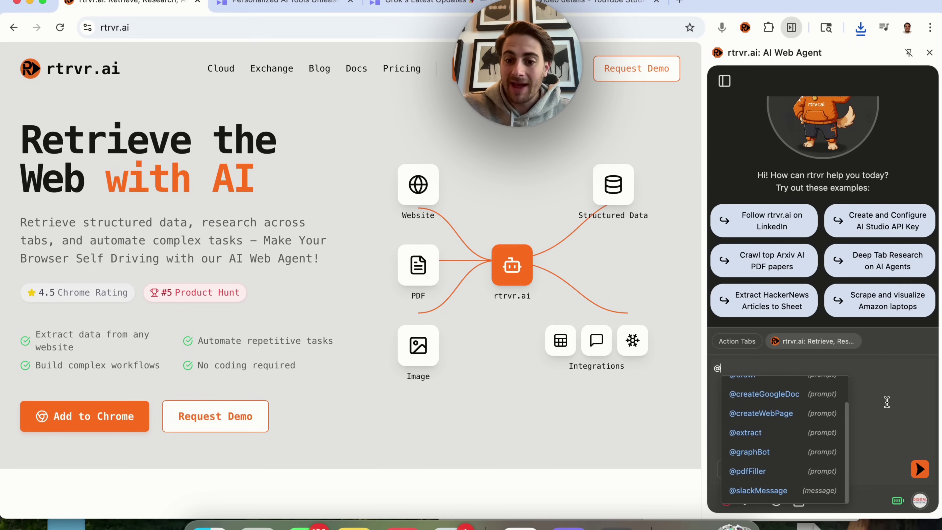
{"action": "key", "text": "BackSpace"}
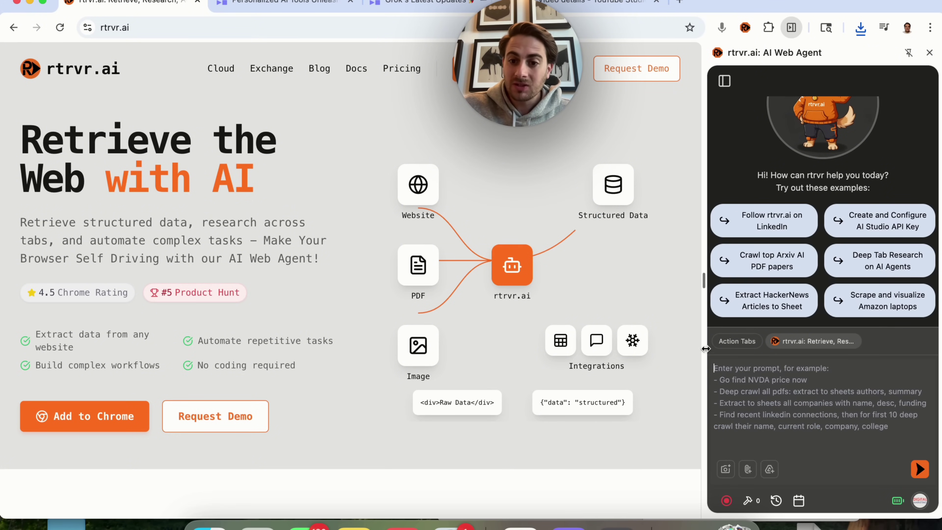
Inspect the Action Tabs list and the agent's tool management list, closing both.
{"action": "left_click", "coordinate": [735, 344]}
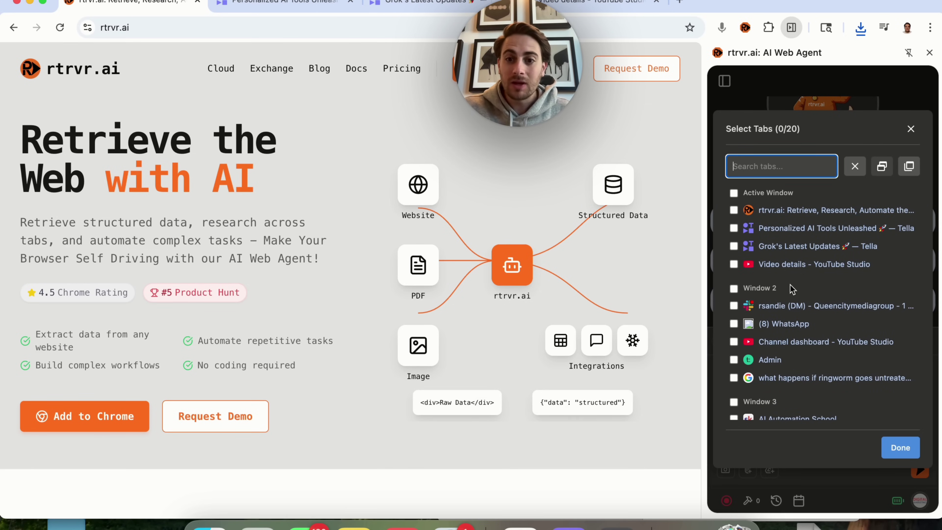
{"action": "left_click", "coordinate": [909, 130]}
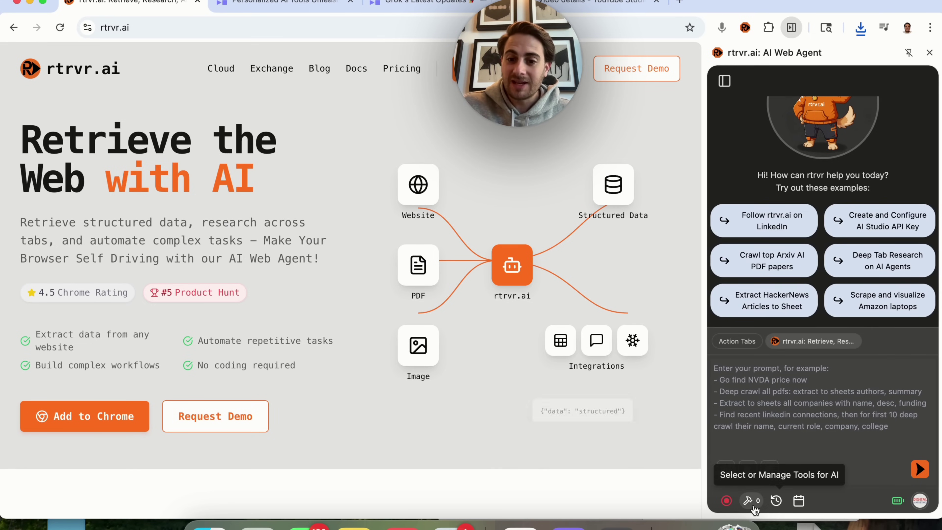
{"action": "left_click", "coordinate": [749, 501]}
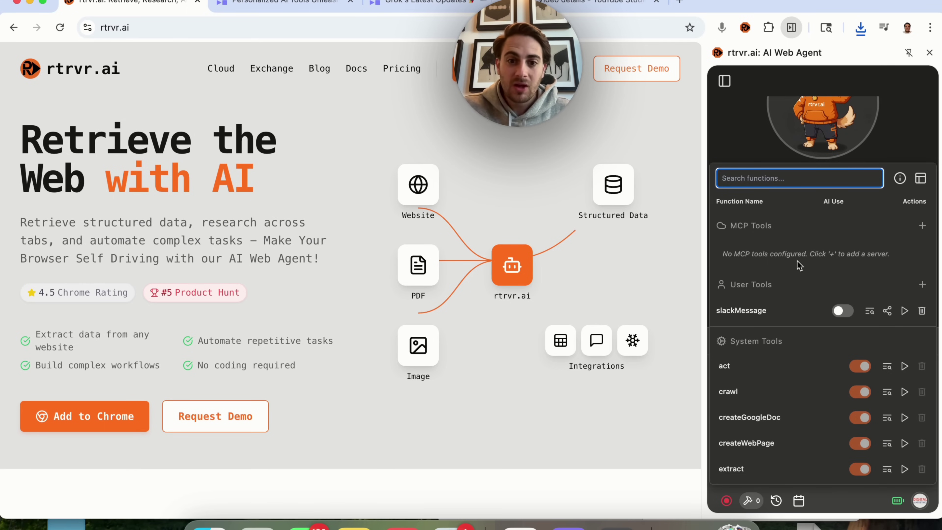
{"action": "key", "text": "Escape"}
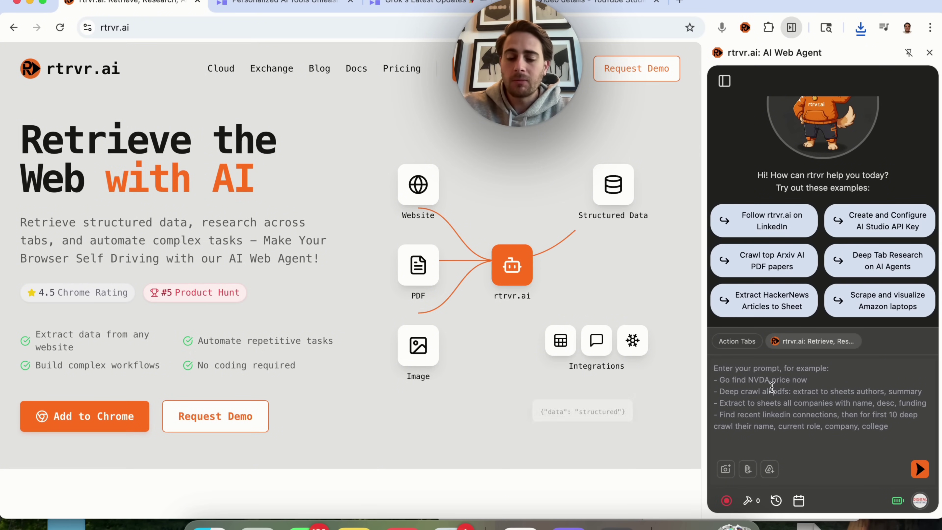
Ask the rtrvr agent to extract prices of bl101.com's latest 4th of July drop.
{"action": "type", "text": "please go to bl101.com and extract the price of their latest 4th of ji"}
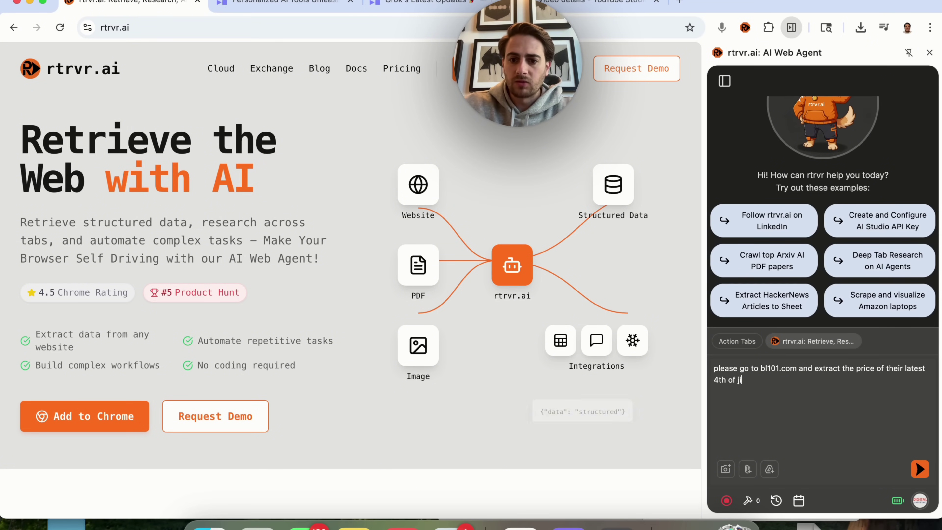
{"action": "key", "text": "BackSpace"}
{"action": "type", "text": "uly drop"}
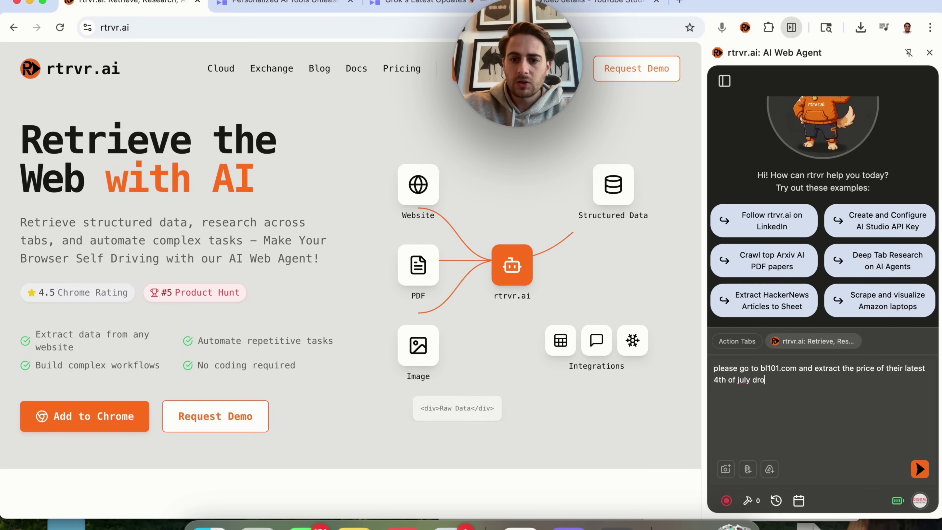
{"action": "left_click", "coordinate": [919, 469]}
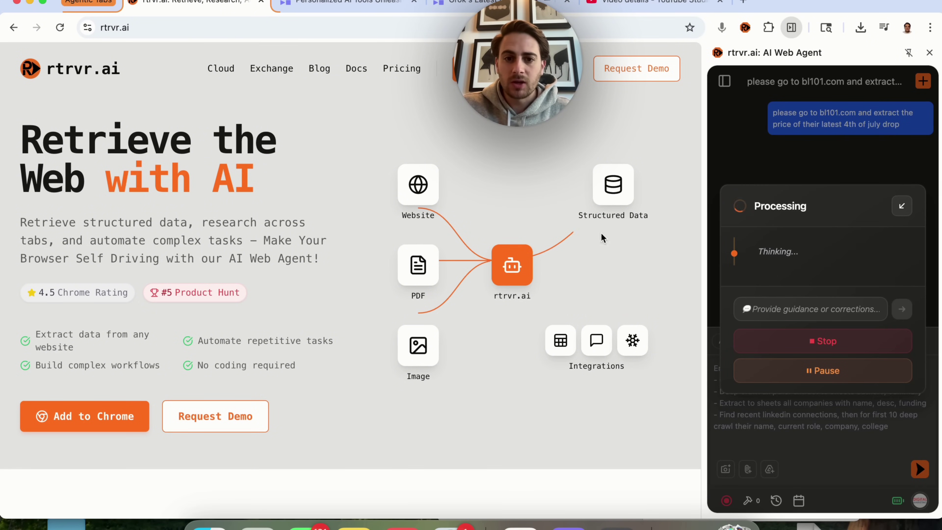
{"action": "scroll", "coordinate": [554, 239], "scroll_direction": "down", "scroll_amount": 3}
{"action": "scroll", "coordinate": [554, 239], "scroll_direction": "down", "scroll_amount": 15}
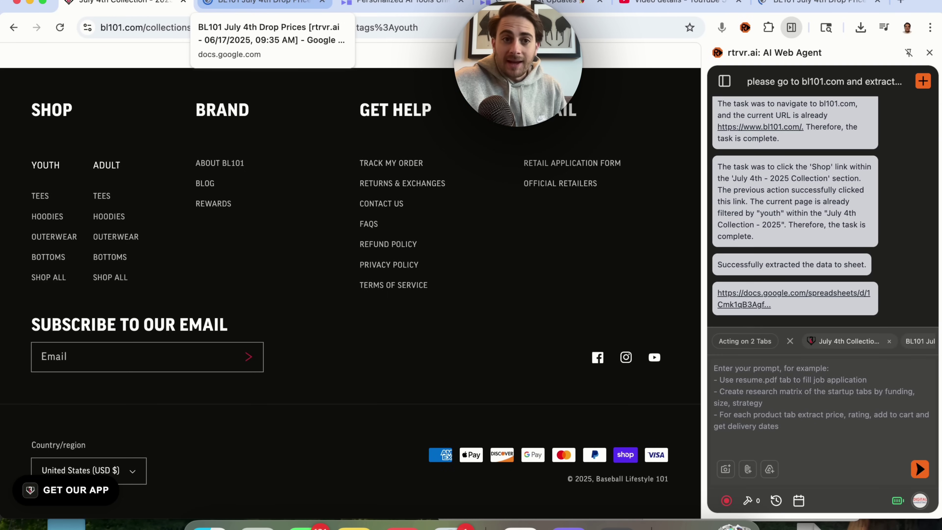
Review the BL101 July 4th Drop Prices sheet, selecting product names and copying the price column.
{"action": "left_click", "coordinate": [230, 1]}
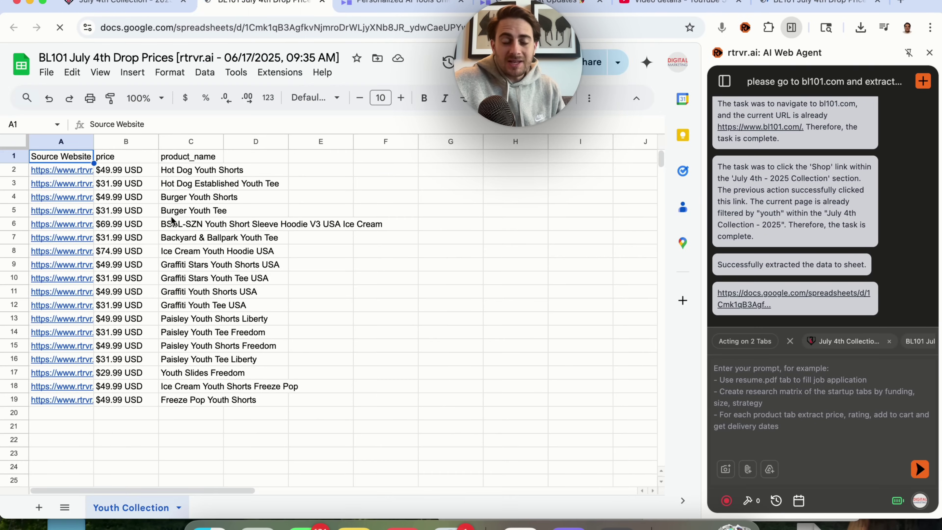
{"action": "left_click", "coordinate": [188, 196]}
{"action": "left_click_drag", "start_coordinate": [184, 158], "coordinate": [207, 400]}
{"action": "left_click", "coordinate": [114, 222]}
{"action": "left_click", "coordinate": [122, 142]}
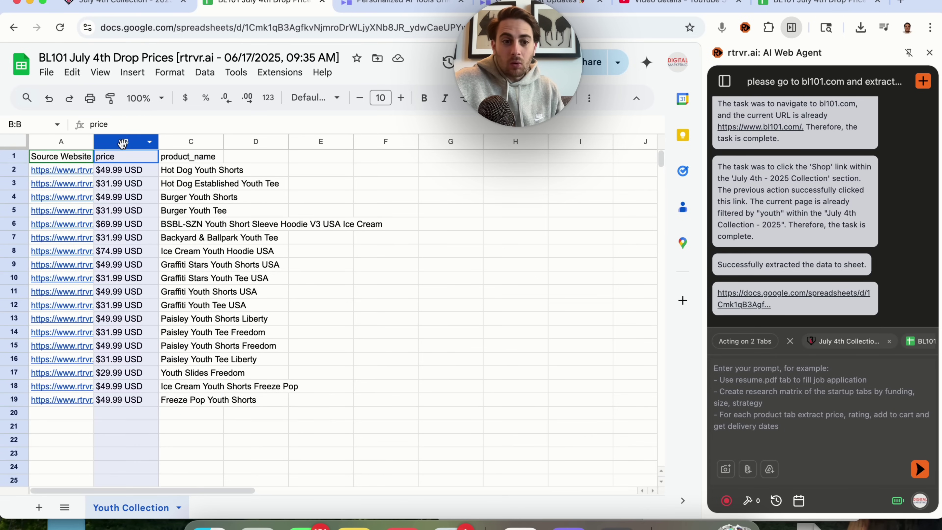
{"action": "key", "text": "ctrl+c"}
{"action": "left_click", "coordinate": [128, 372]}
{"action": "left_click", "coordinate": [62, 175]}
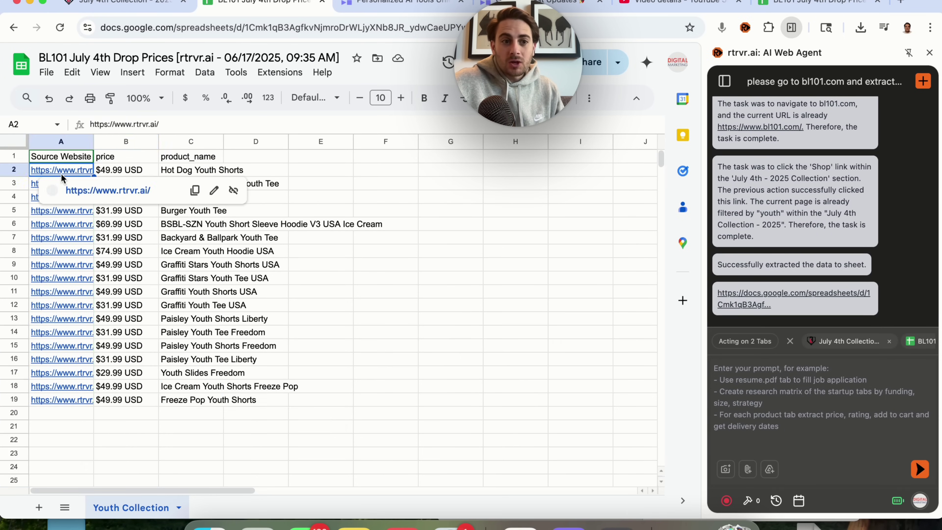